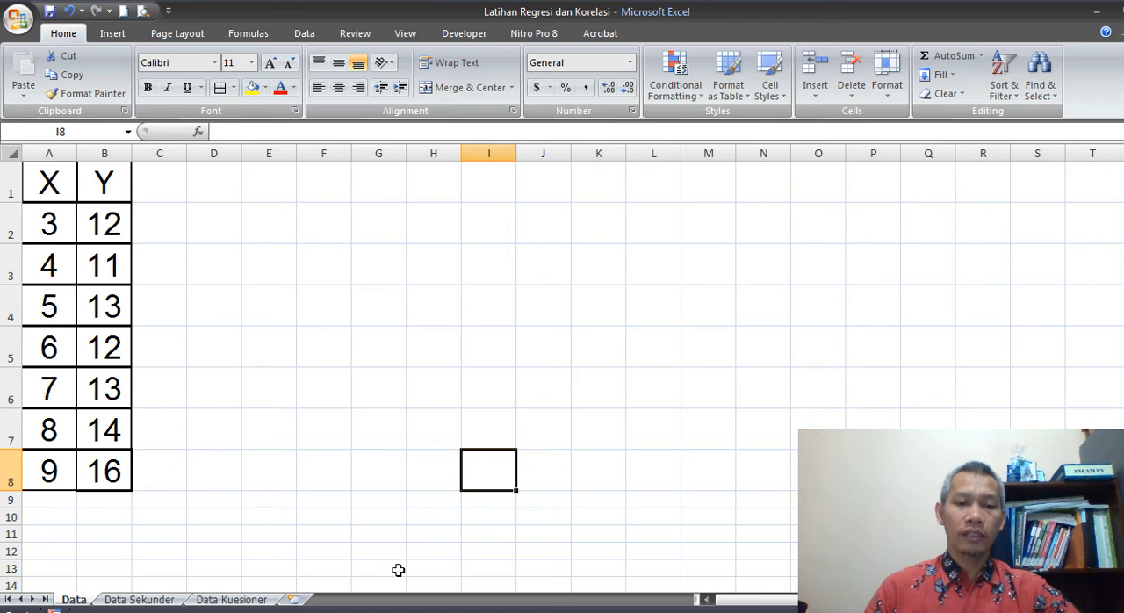
key("alt+Tab")
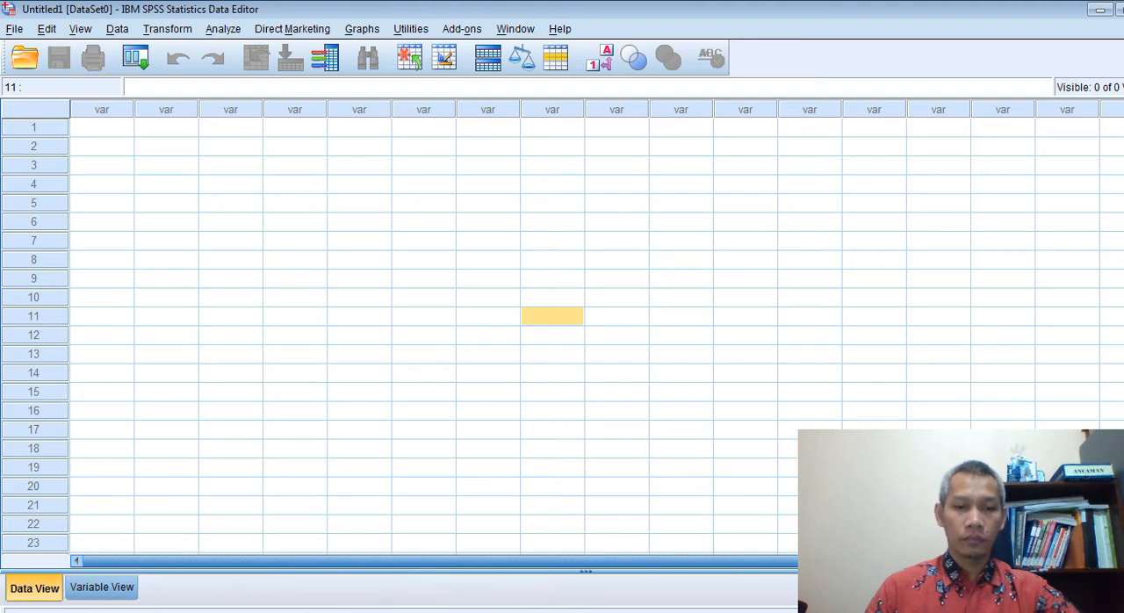
left_click(102, 586)
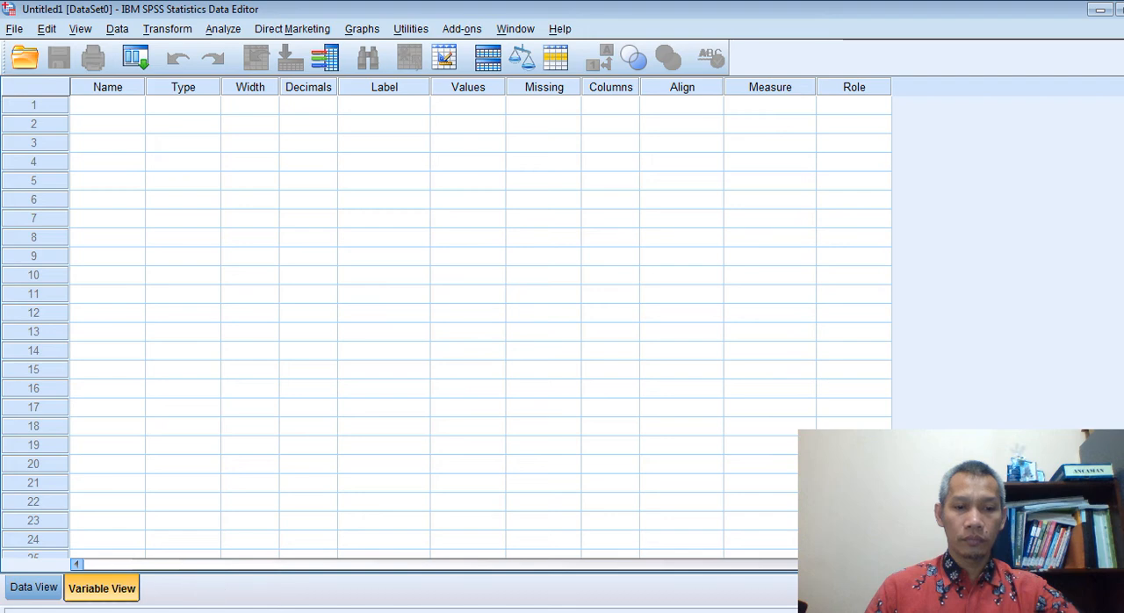
key("alt+Tab")
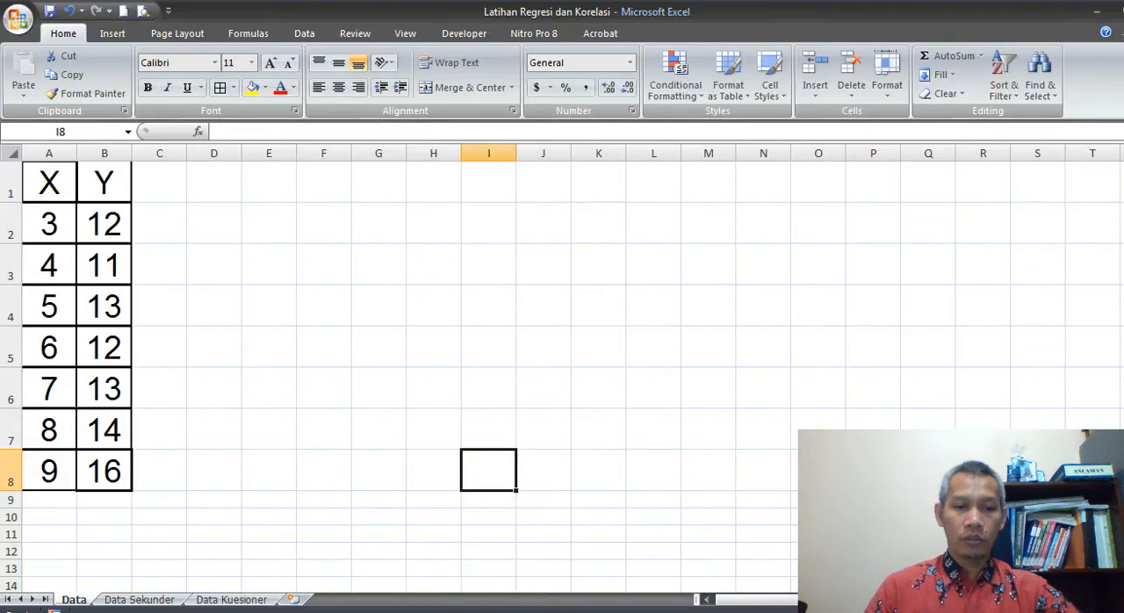
Copy the X and Y values in cells A2:B8 of the Data sheet, without the header row
left_click(63, 220)
left_click(53, 181)
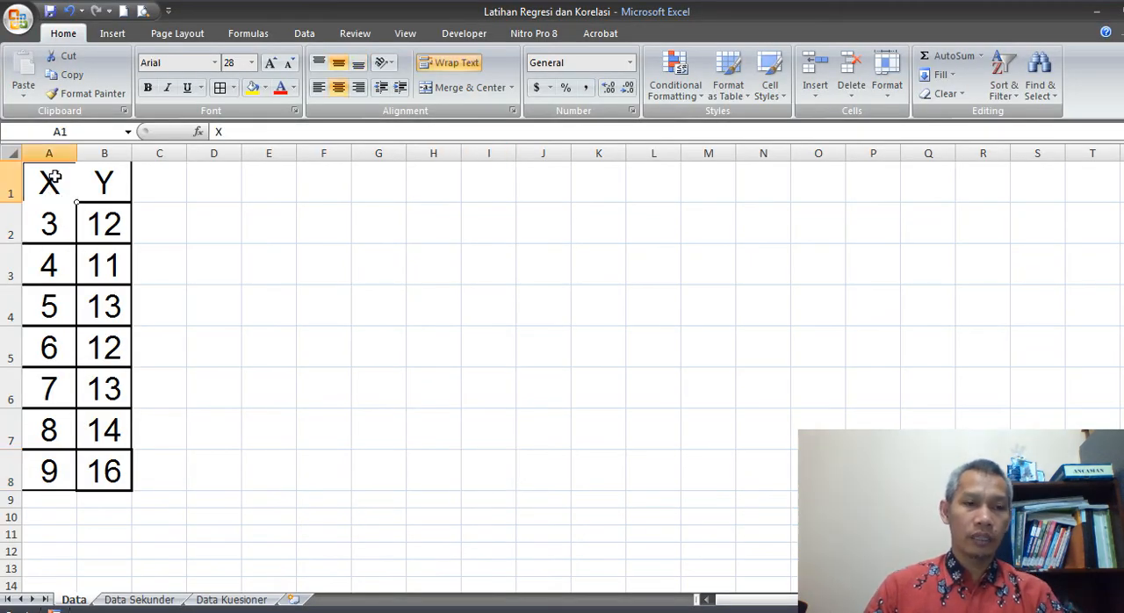
left_click(48, 224)
left_click_drag(49, 224, 114, 470)
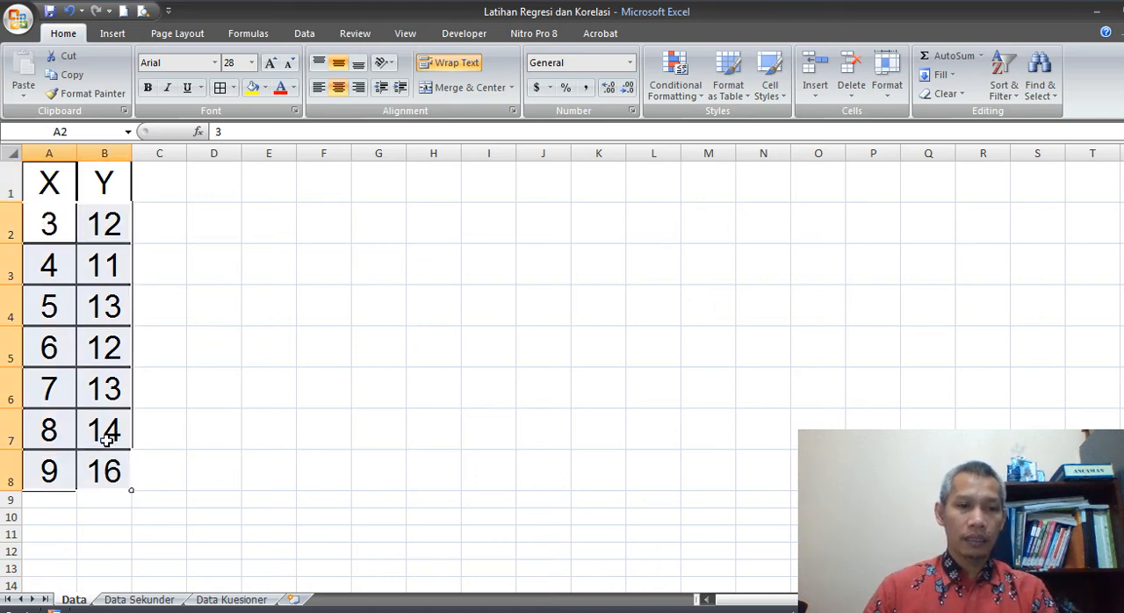
key("ctrl+c")
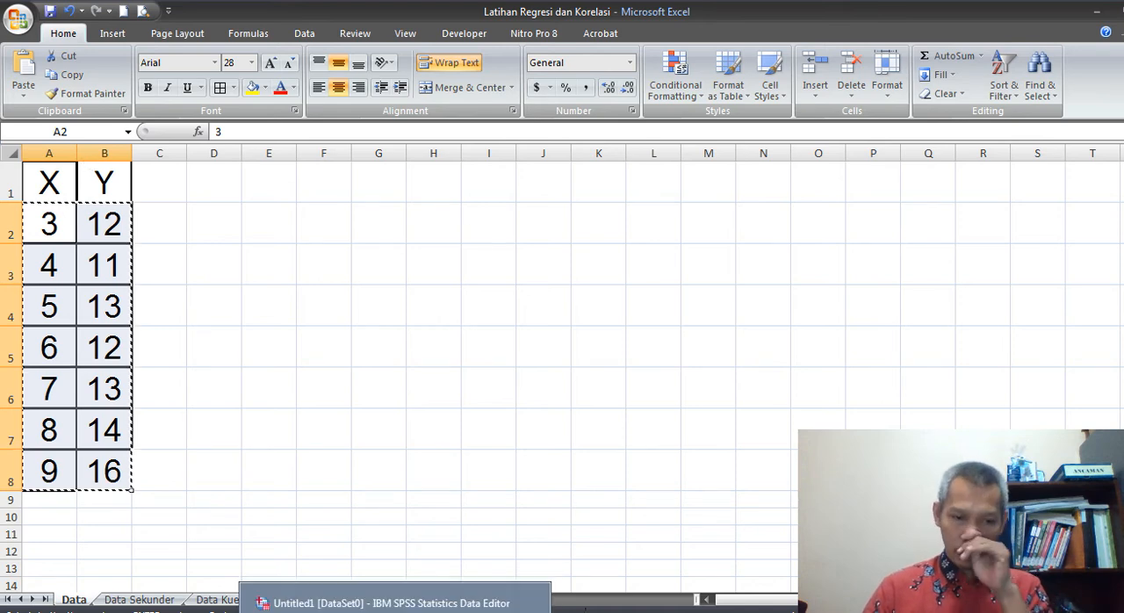
Switch to SPSS and paste the copied values into the first two columns of the data grid, starting at row 1
left_click(452, 610)
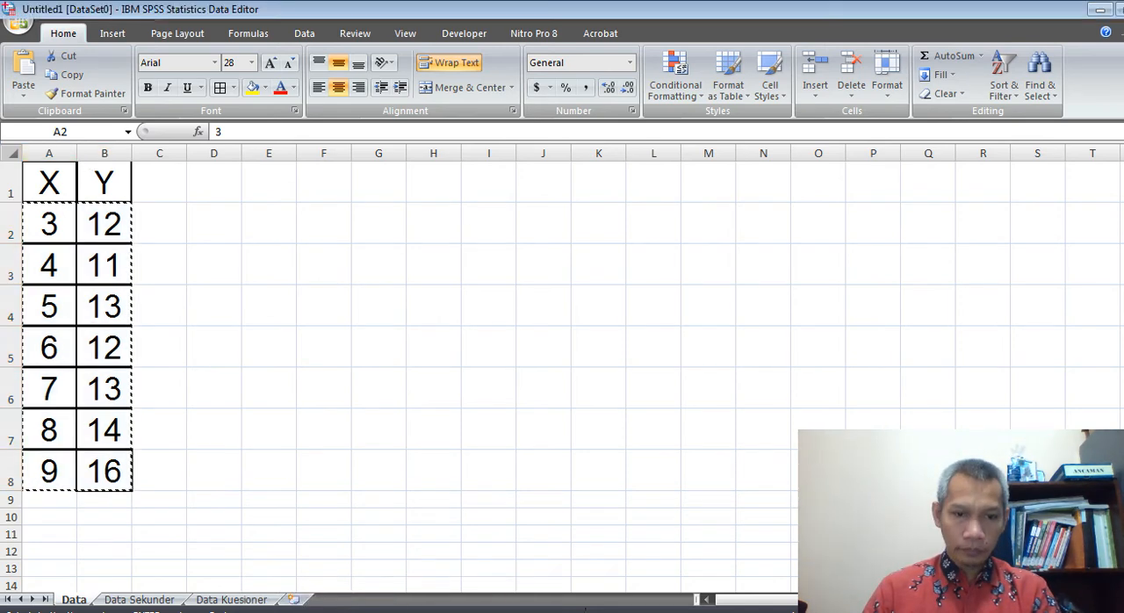
left_click(33, 587)
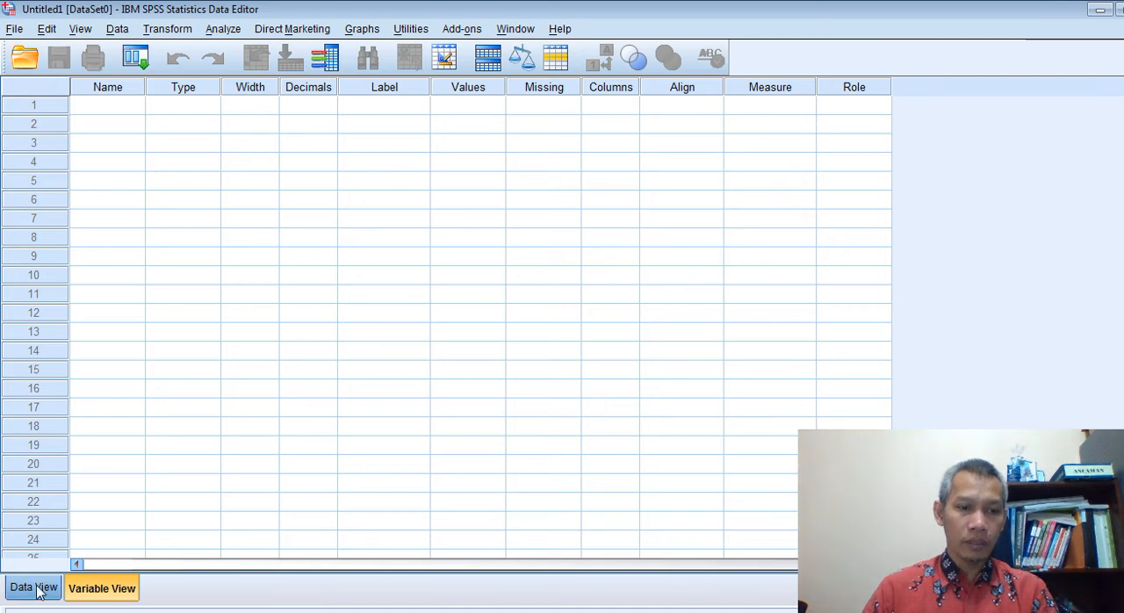
left_click(94, 131)
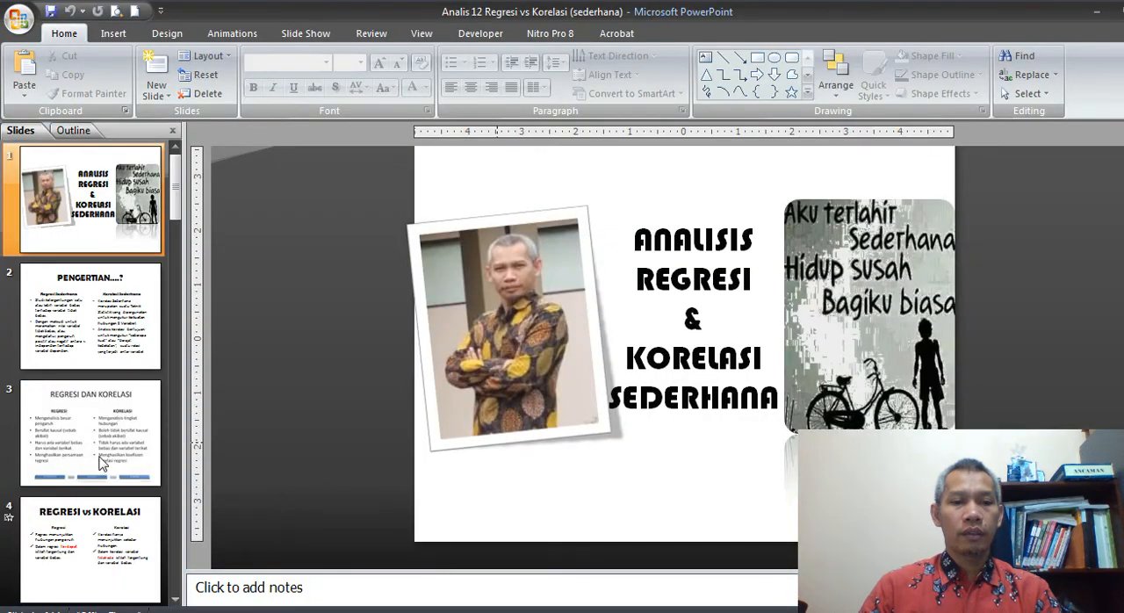
scroll(101, 463, "down", 10)
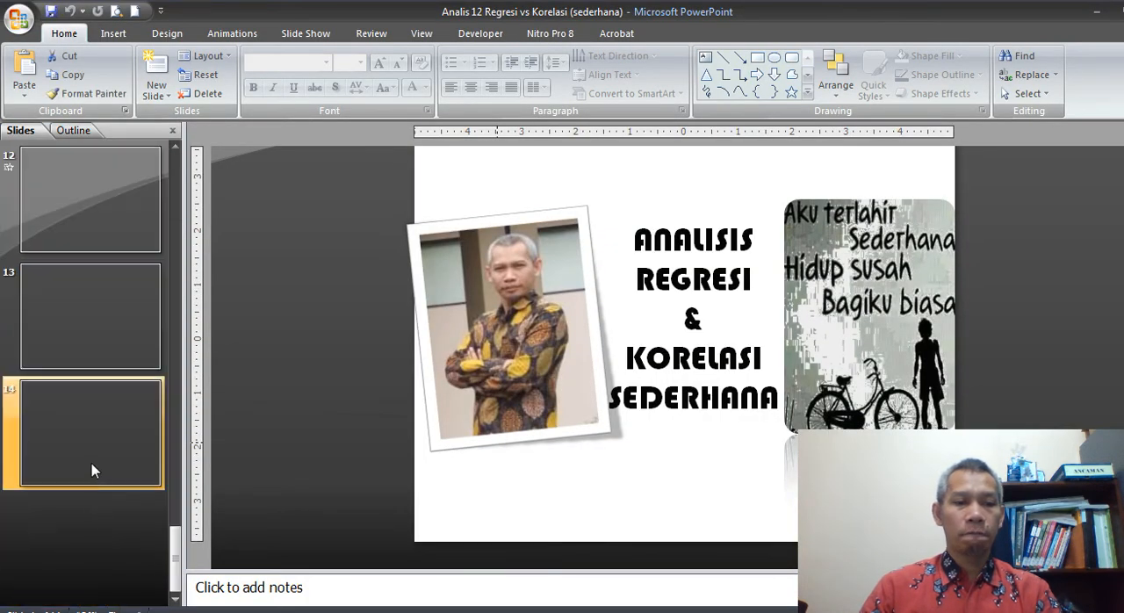
left_click(94, 345)
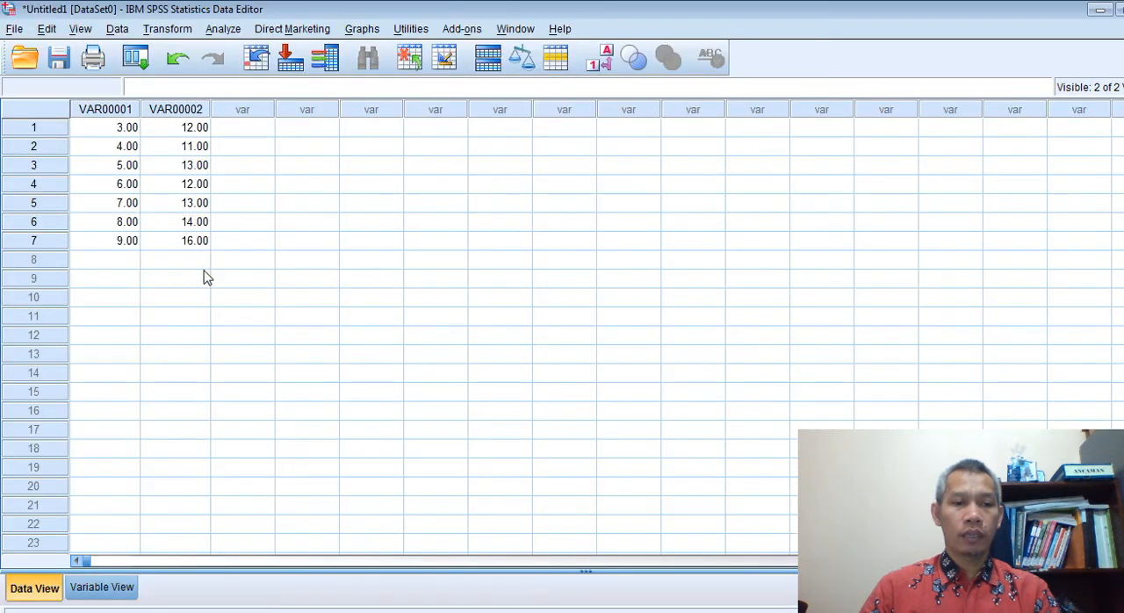
Rename the first variable X and the second variable Y in the variable definitions
left_click(113, 590)
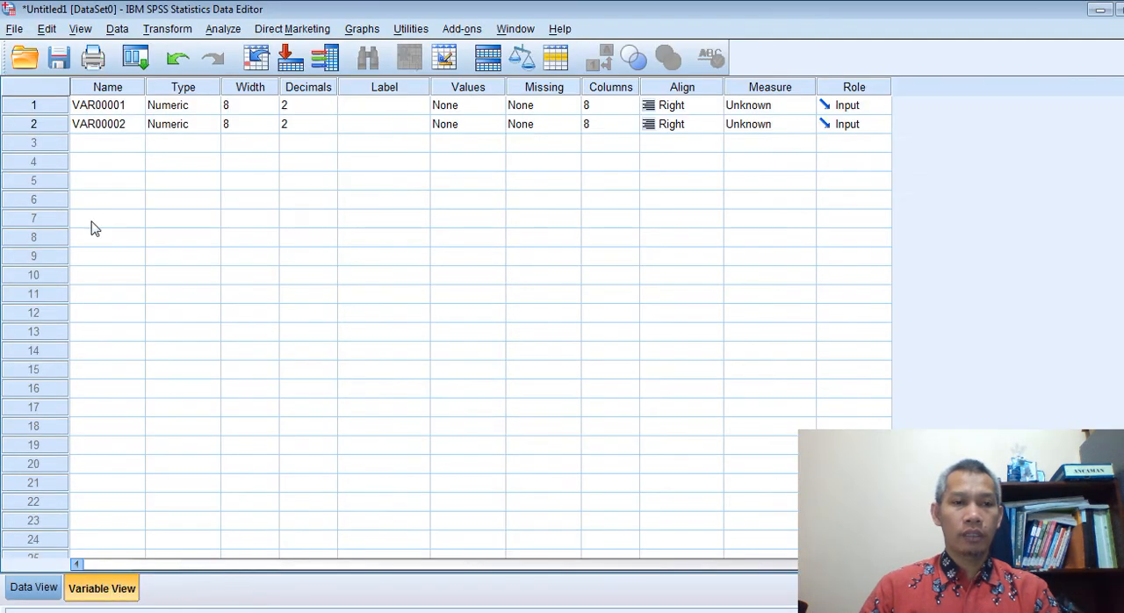
left_click(112, 109)
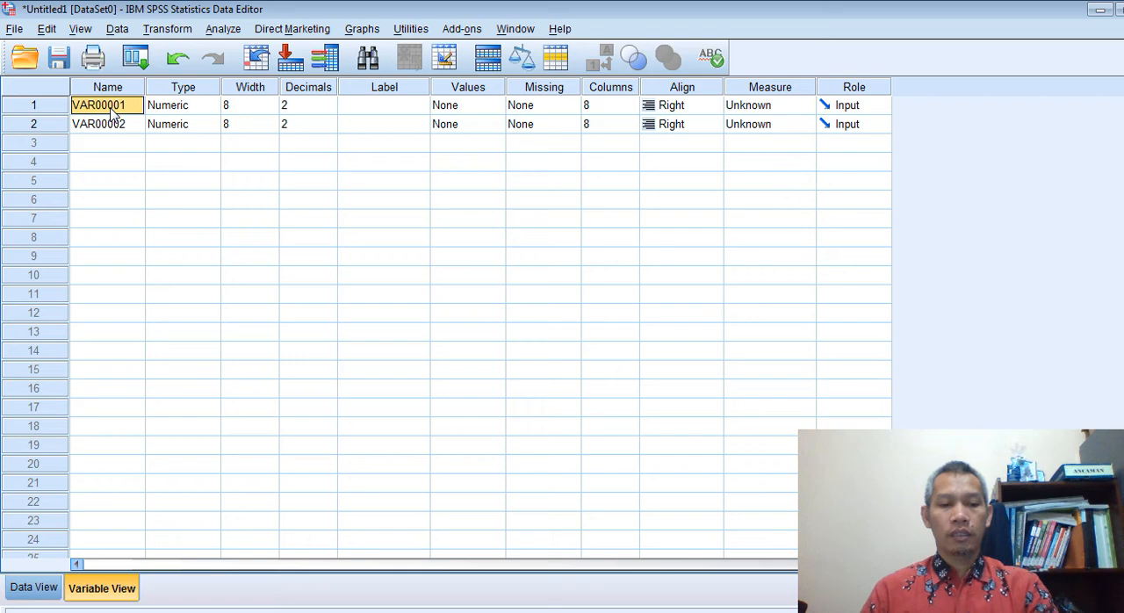
type("X")
key("Return")
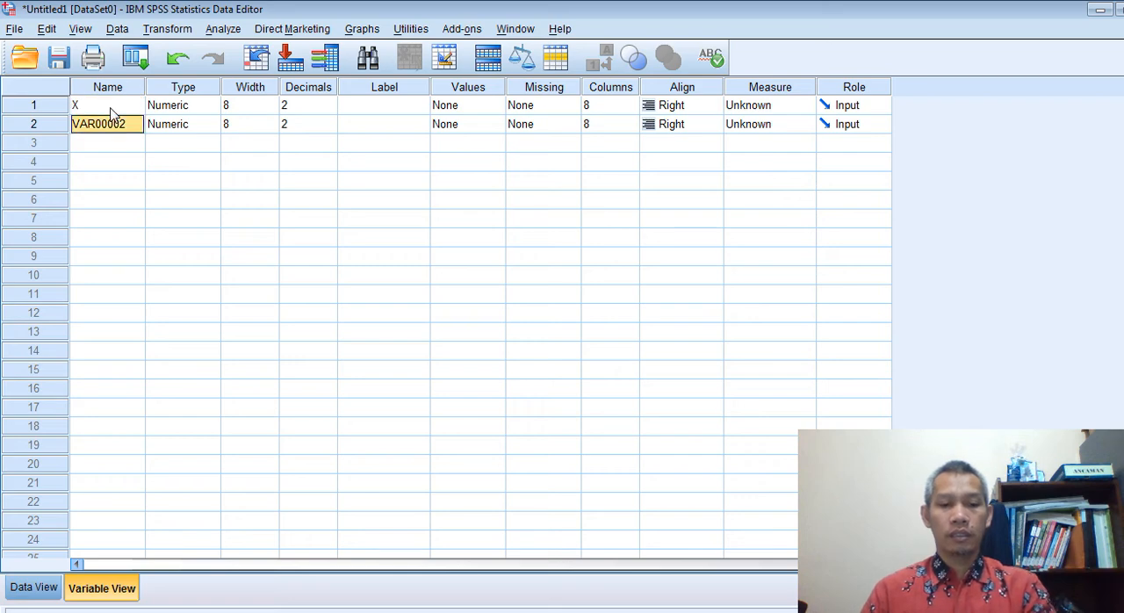
type("Y")
key("Return")
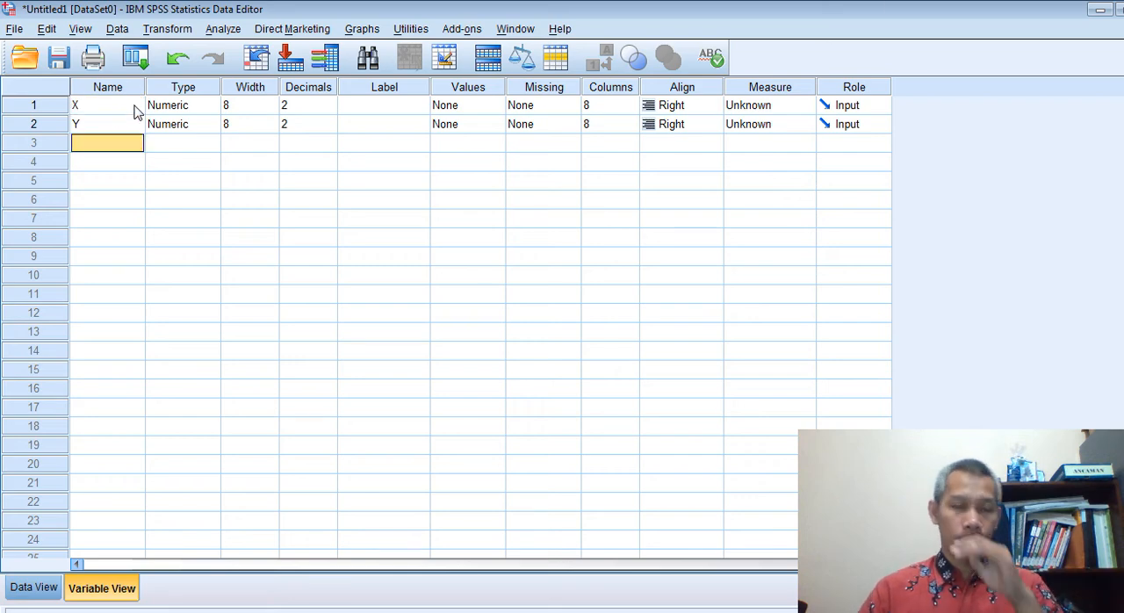
Label variable X "bIAYA PROMOSI" and variable Y "oMSET PENJUALAN", and return to the data values
left_click(382, 107)
type("b")
type("IAYA PROMOSI")
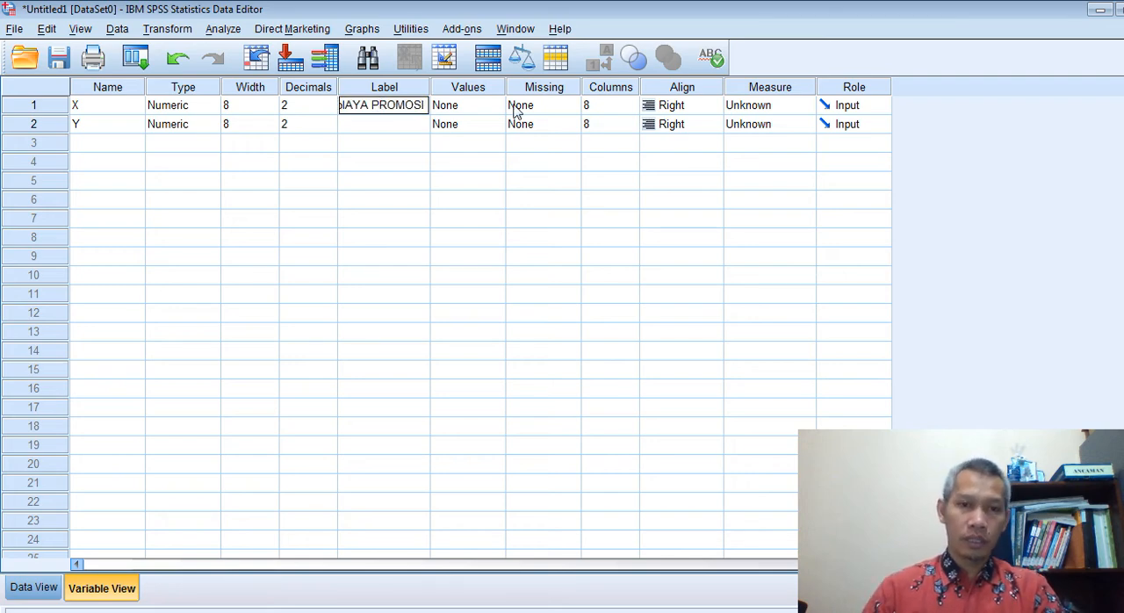
left_click(409, 132)
type("oMSE")
type("T PENJUALAN")
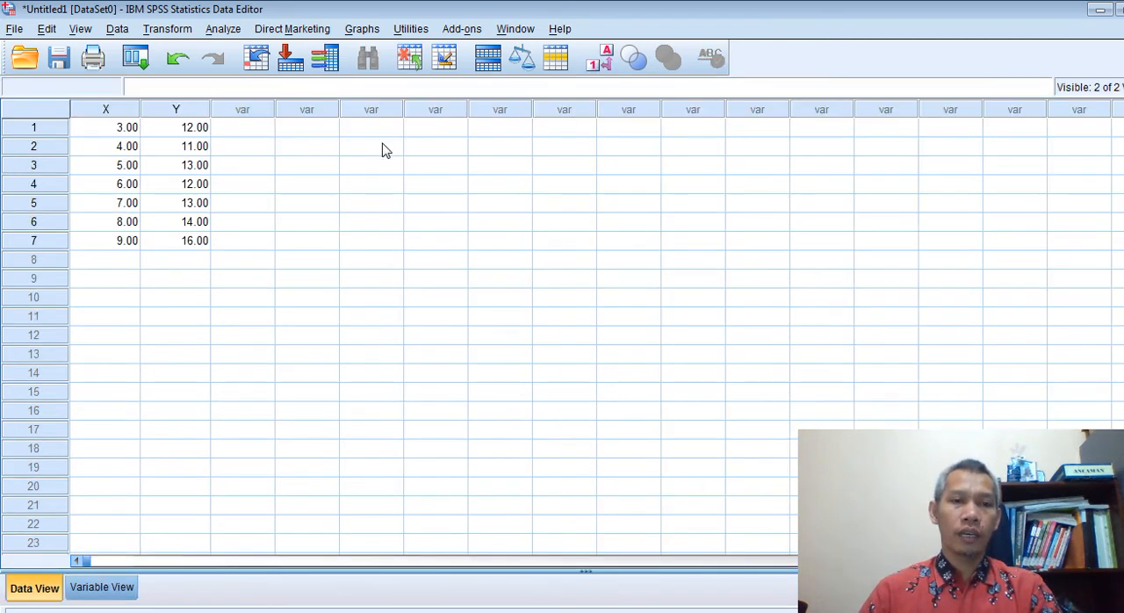
left_click(39, 588)
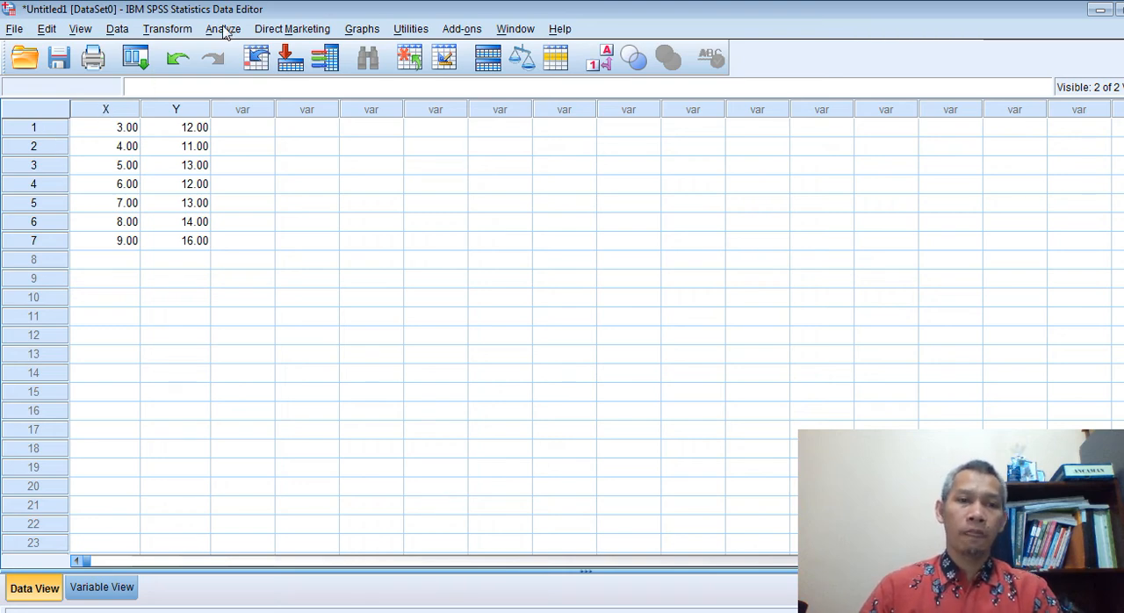
left_click(123, 593)
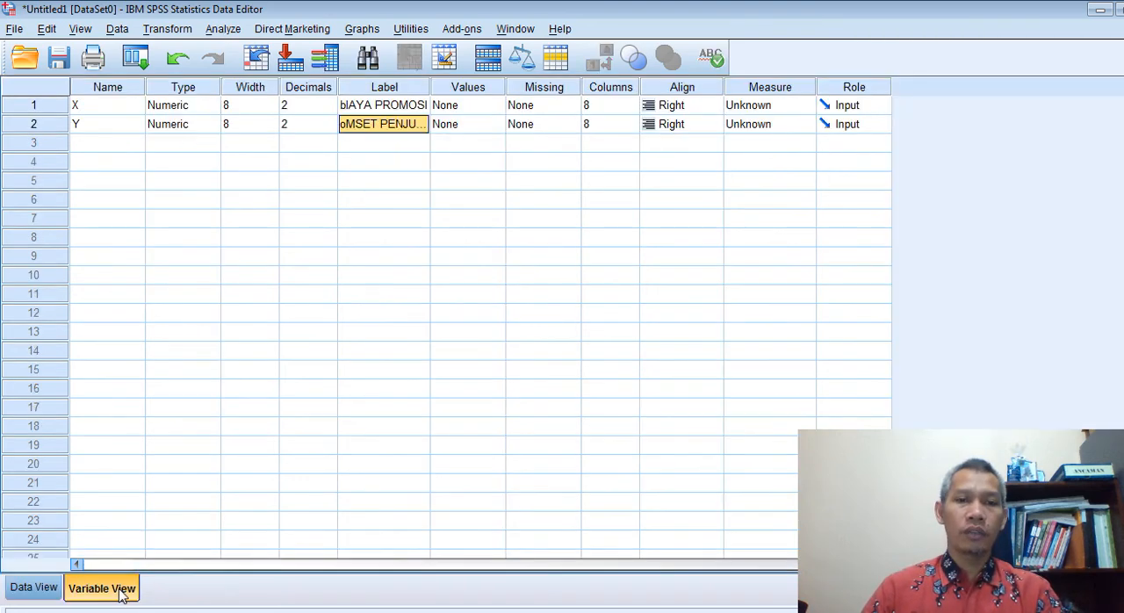
left_click(33, 602)
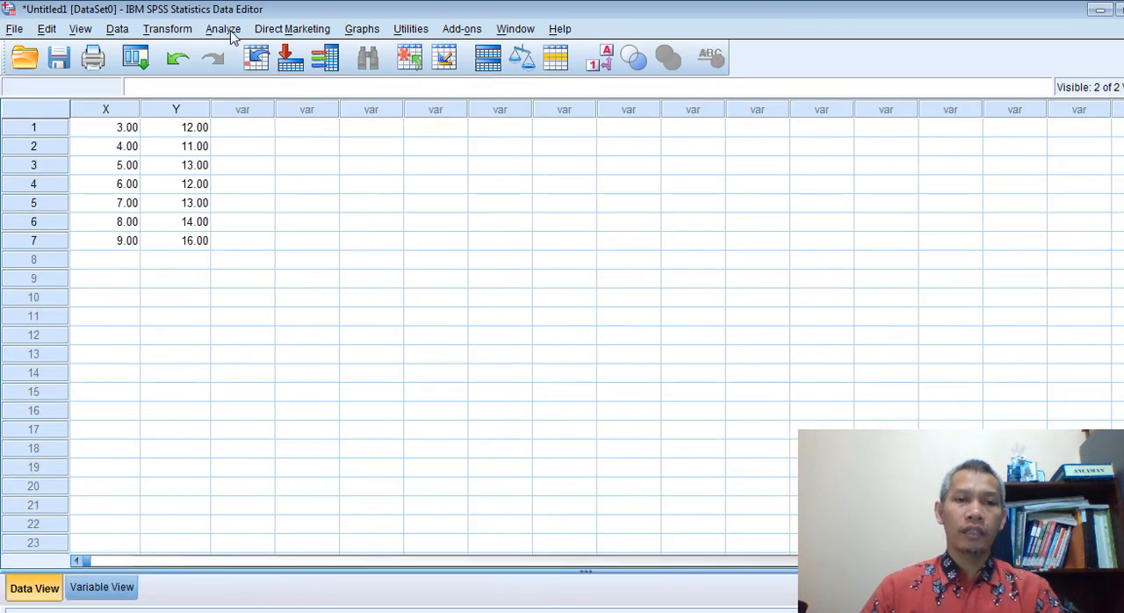
Run a two-tailed bivariate Pearson correlation on bIAYA PROMOSI and oMSET PENJUALAN
left_click(230, 31)
mouse_move(290, 213)
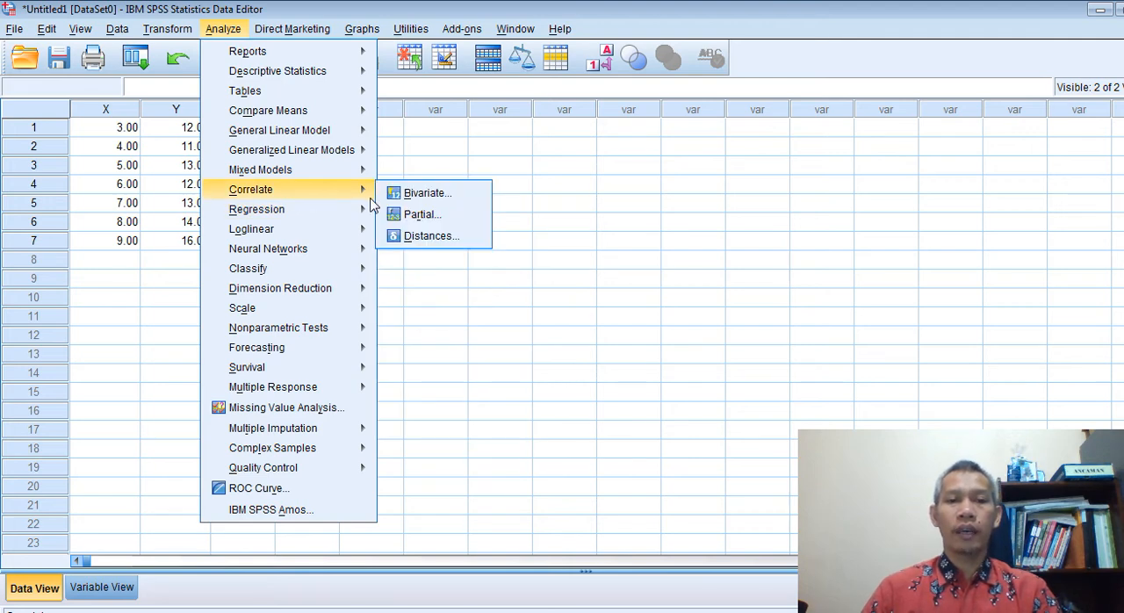
left_click(420, 193)
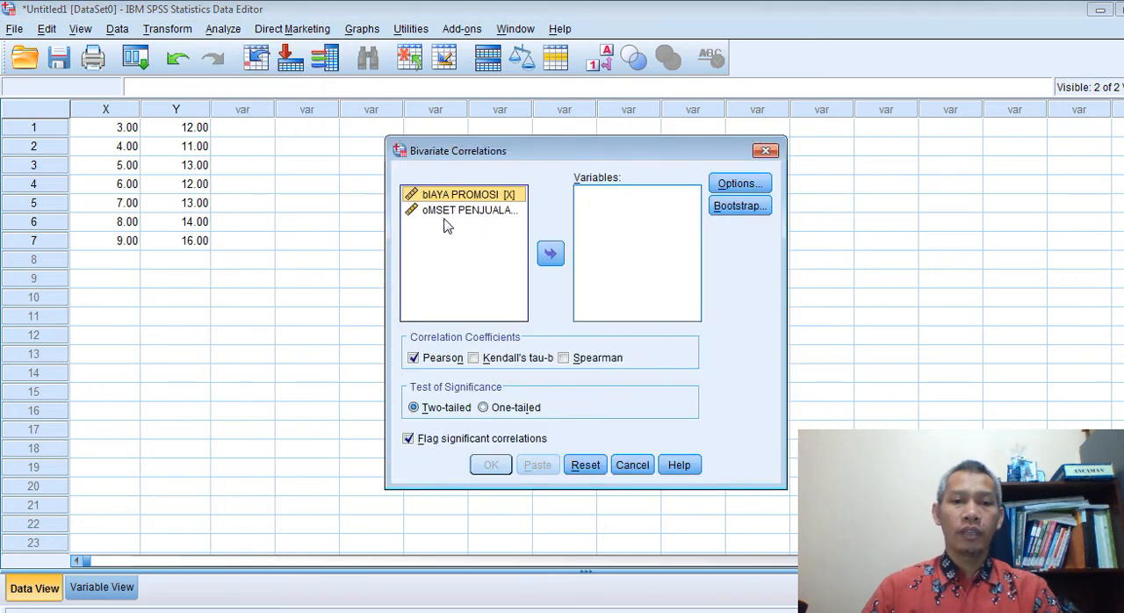
left_click(451, 214, "shift")
left_click(551, 254)
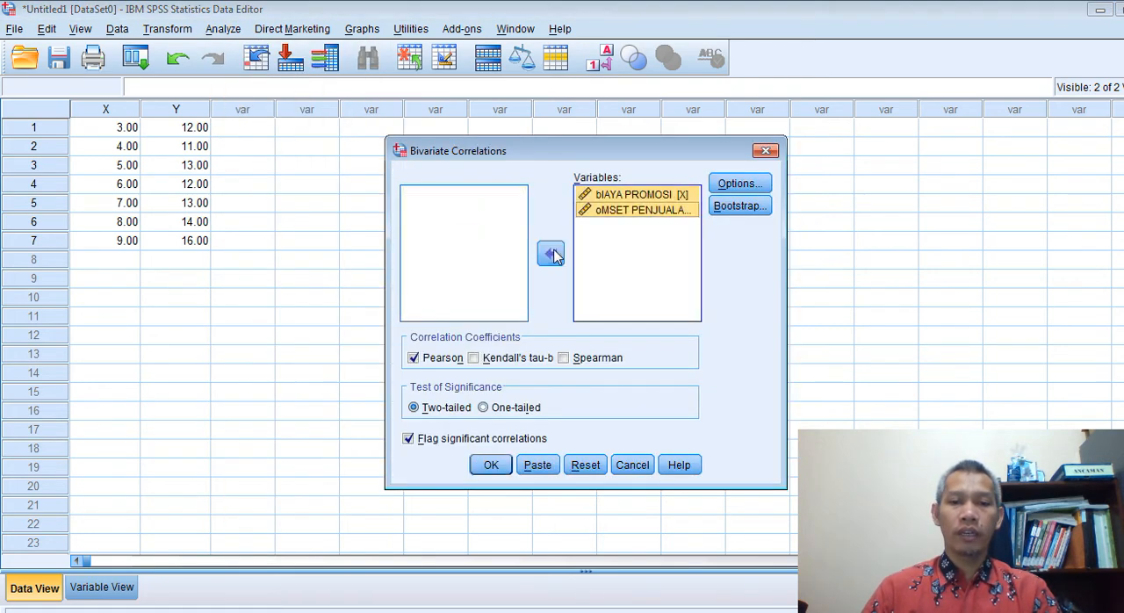
left_click(490, 464)
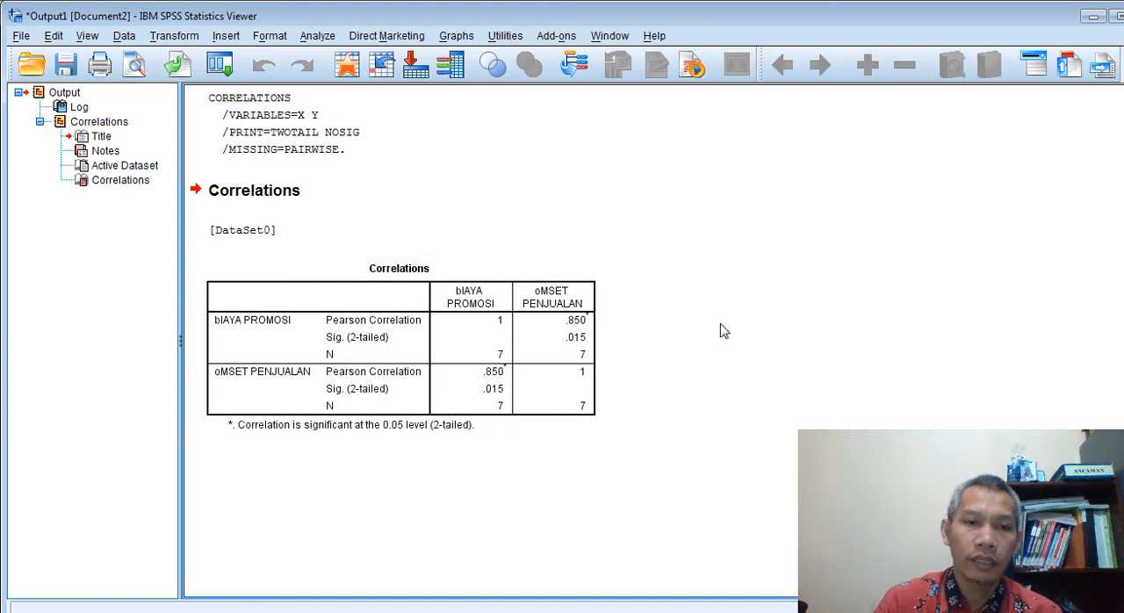
Run a linear regression with oMSET PENJUALAN as the dependent and bIAYA PROMOSI as the independent variable, using the Enter method
left_click(317, 37)
mouse_move(379, 222)
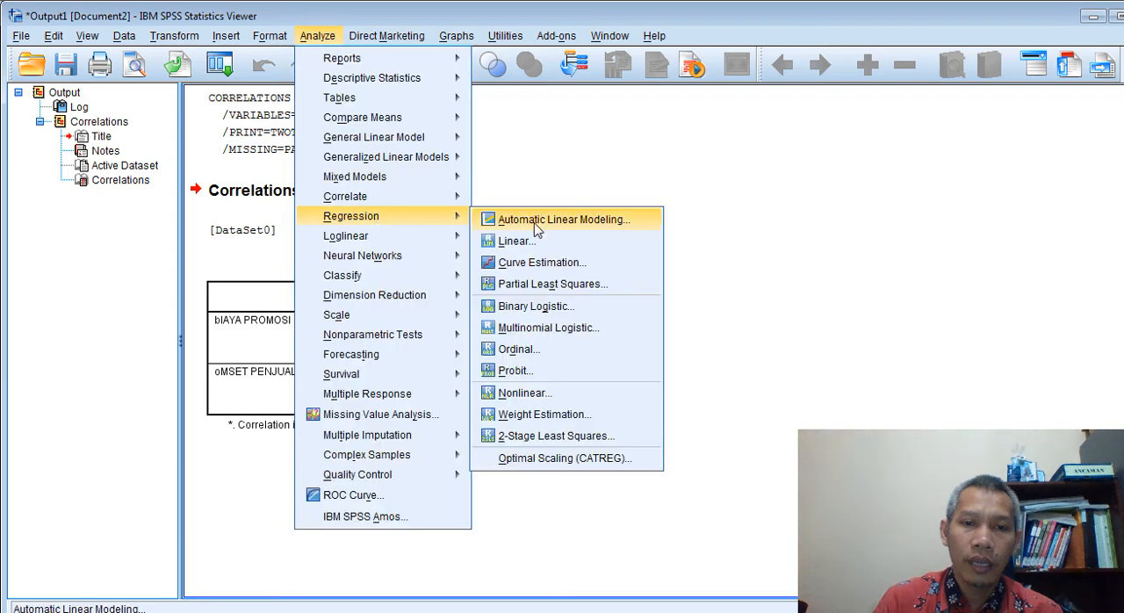
left_click(512, 243)
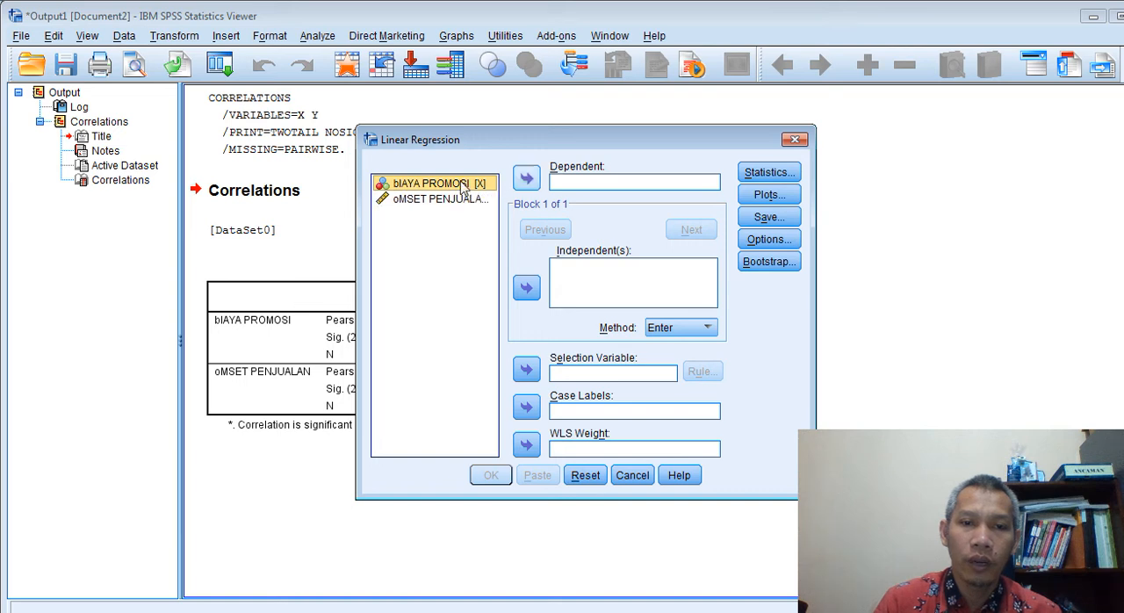
left_click(526, 288)
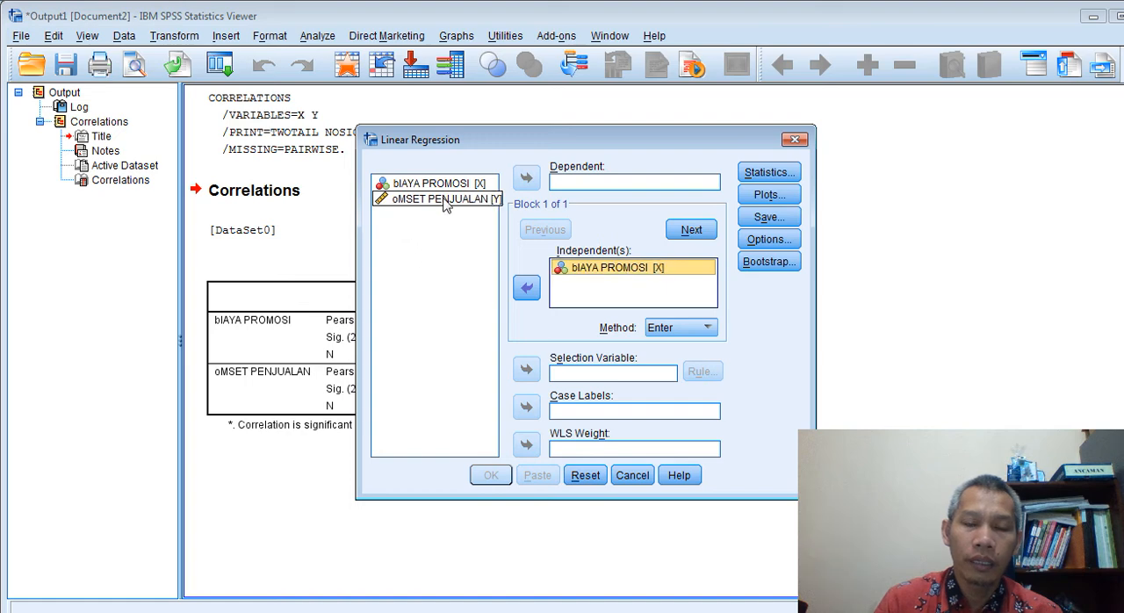
left_click(439, 199)
left_click(526, 178)
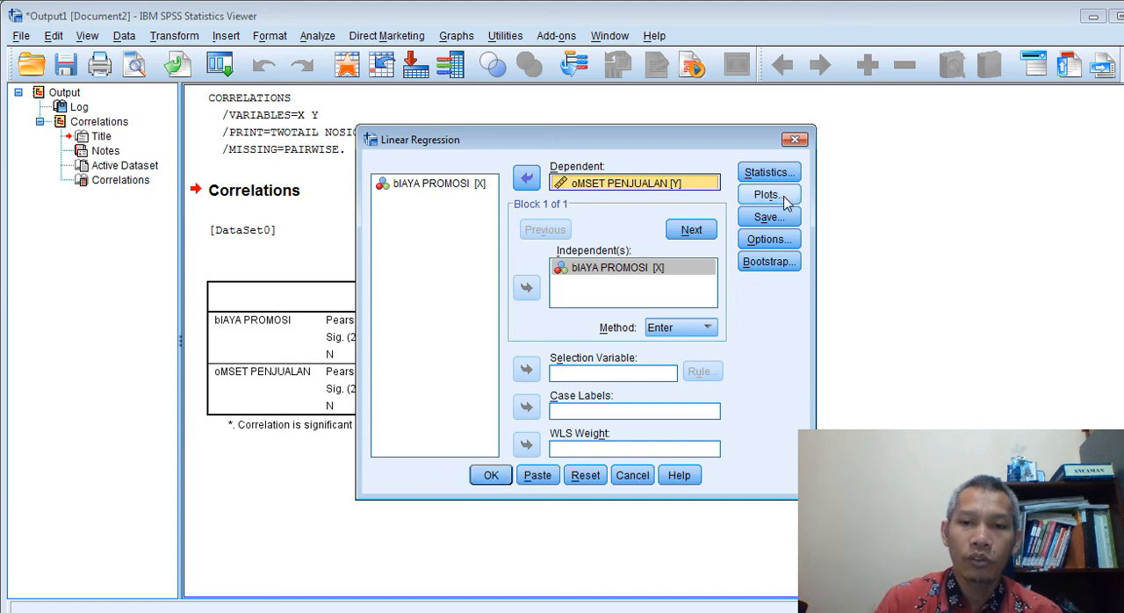
left_click(492, 477)
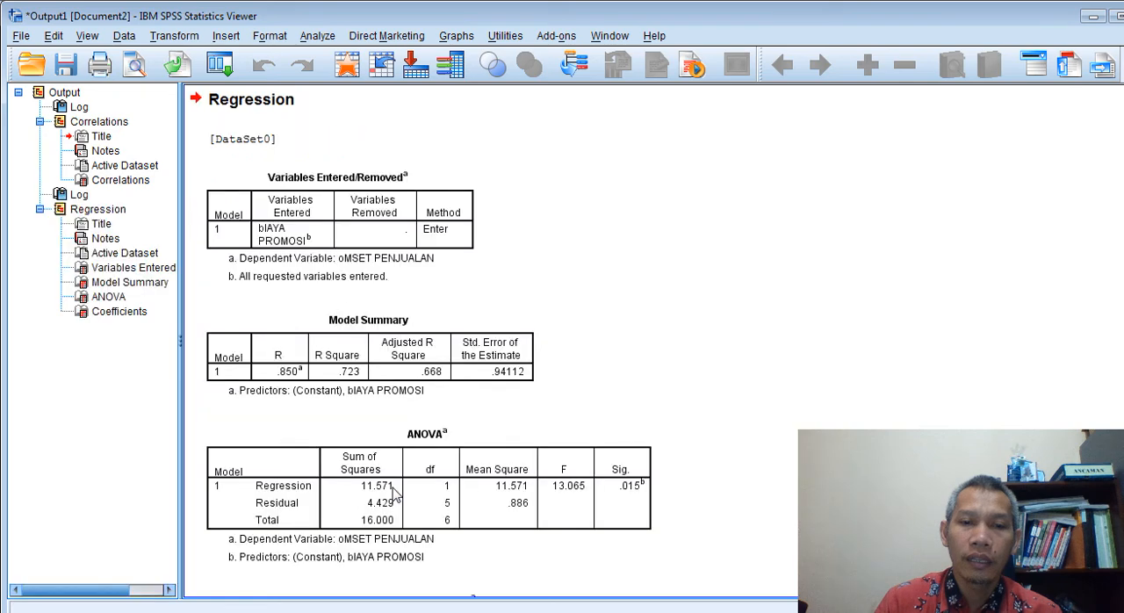
Review the regression output, including the Model Summary, ANOVA and Coefficients tables
scroll(307, 401, "up", 2)
scroll(260, 467, "down", 3)
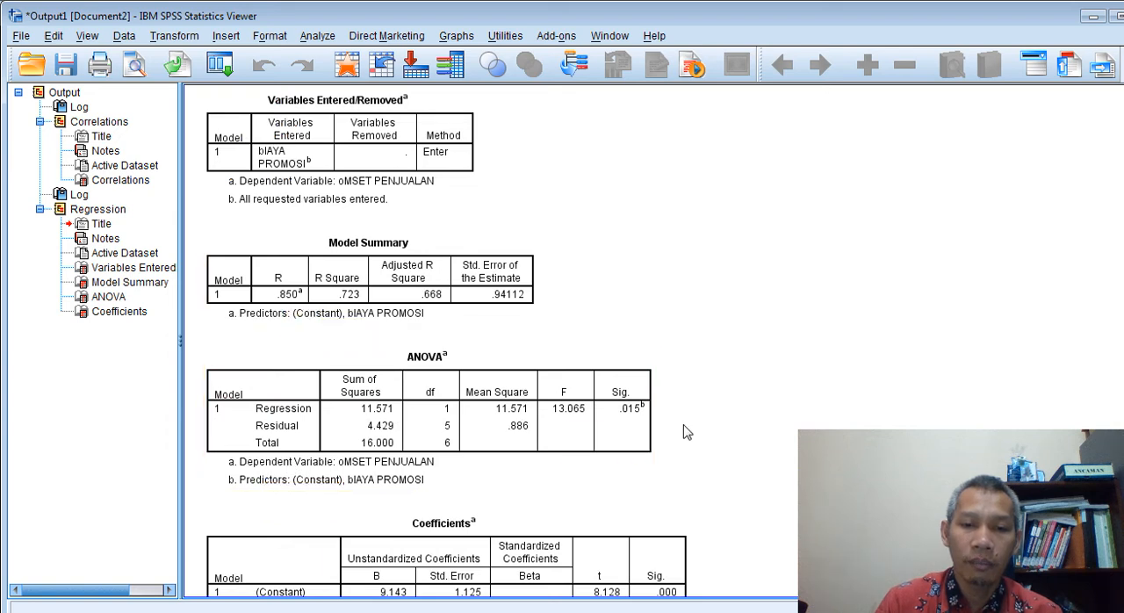
scroll(683, 431, "down", 3)
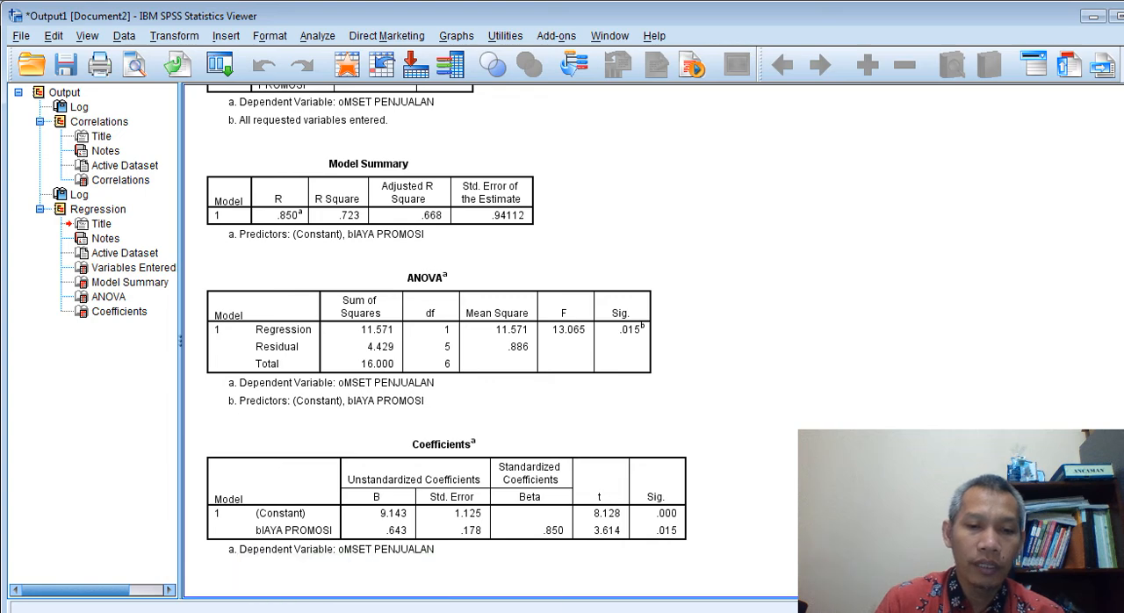
Switch to the Excel workbook and bring up the start of the secondary data on the Data Sekunder sheet
left_click(342, 604)
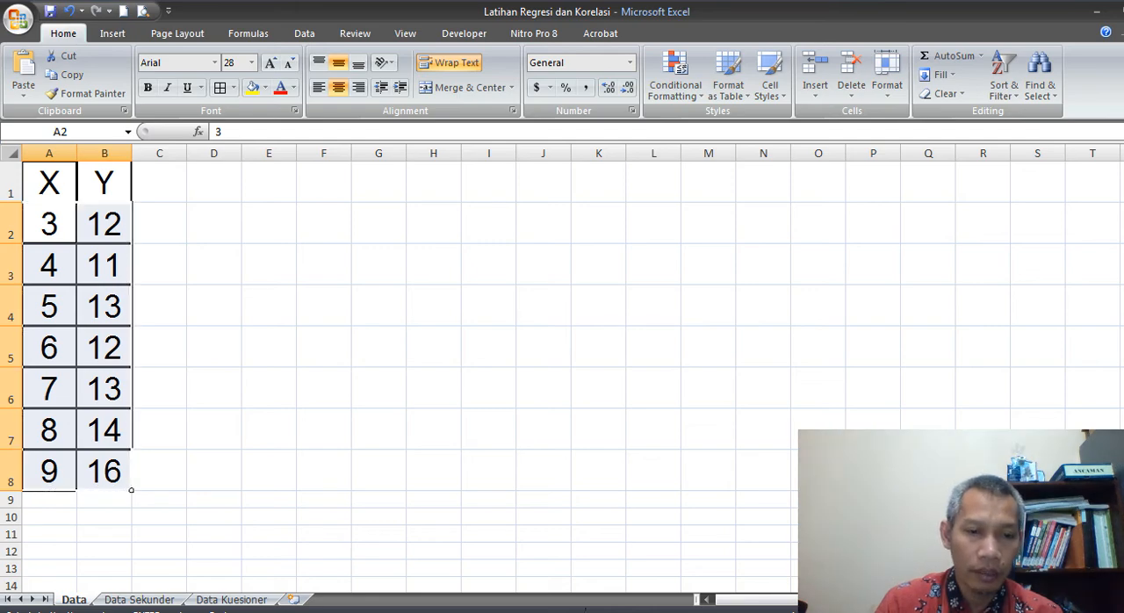
left_click(166, 601)
scroll(304, 338, "up", 9)
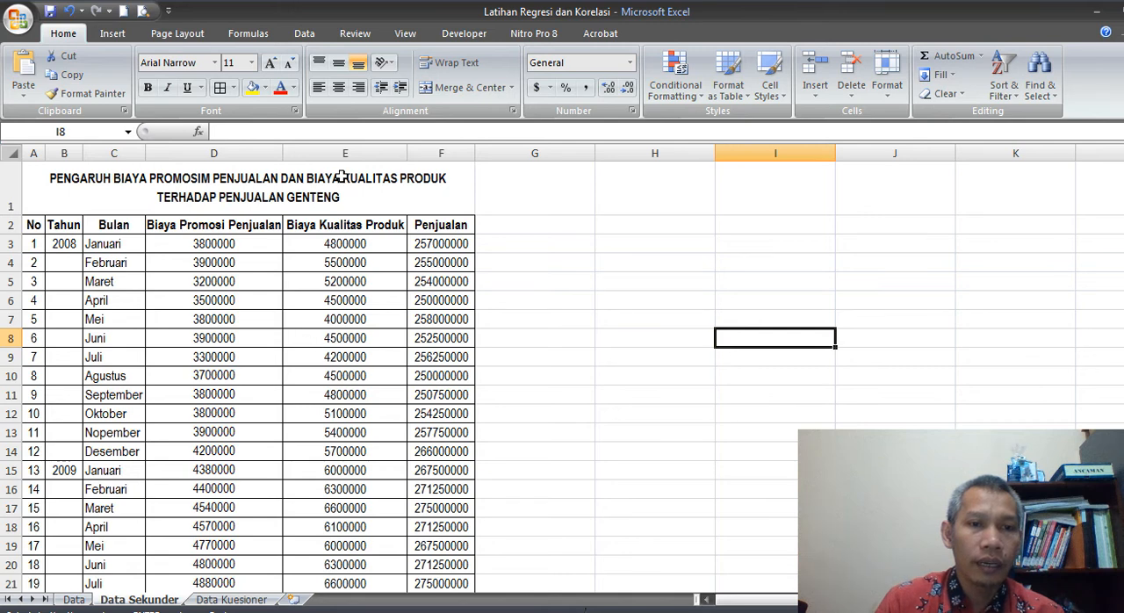
left_click(243, 243)
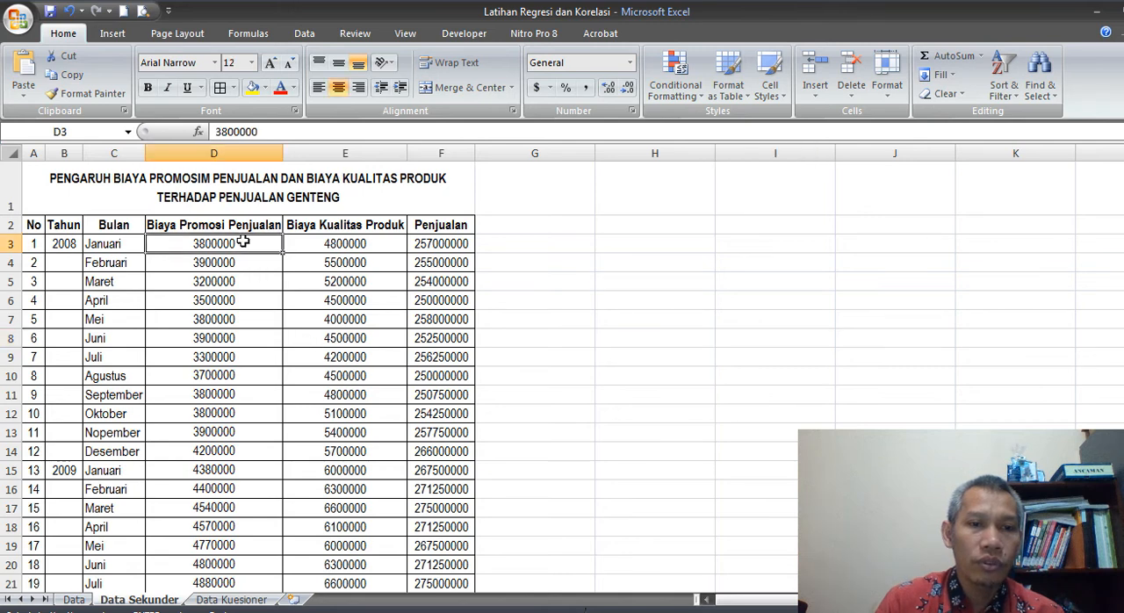
Copy the Biaya Kualitas Produk and Penjualan values for all 60 months, cells E3 to F62
left_click(367, 245)
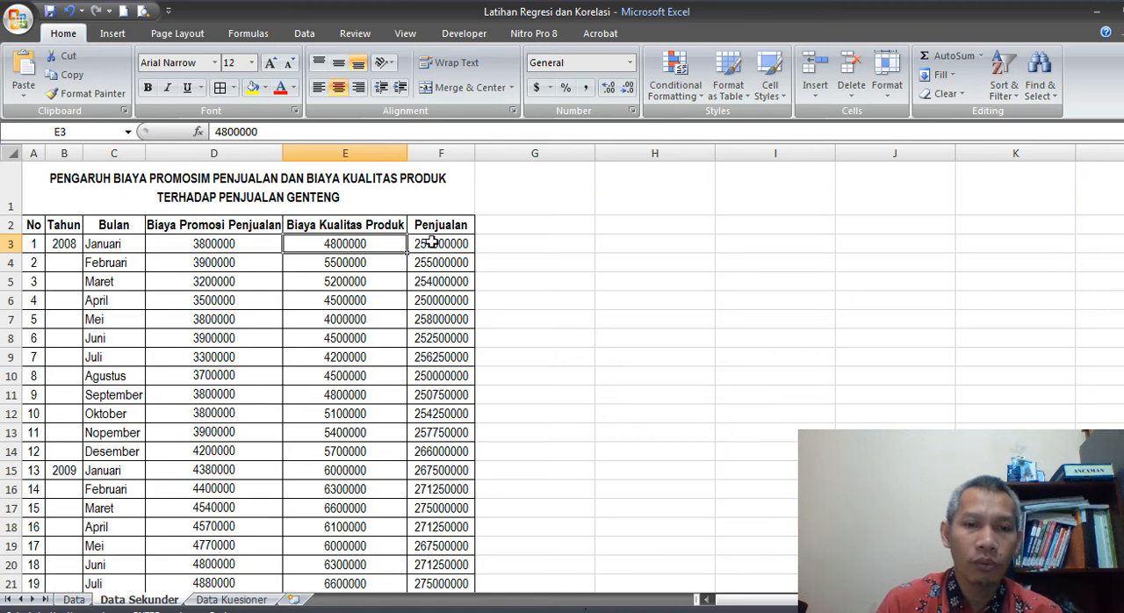
scroll(514, 455, "down", 10)
scroll(448, 383, "down", 8)
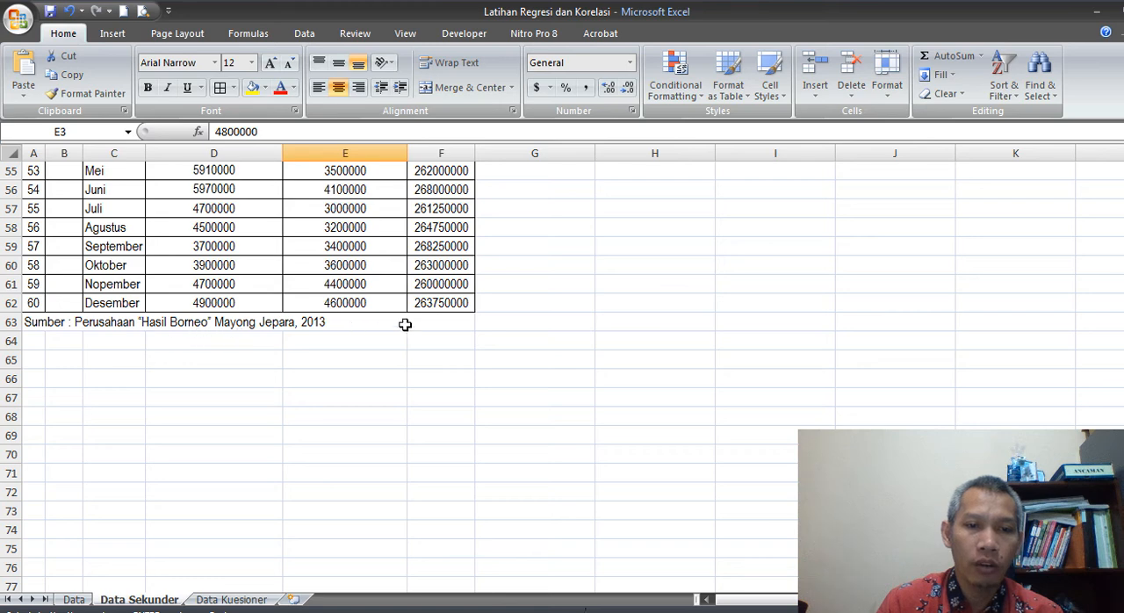
left_click(461, 302, "shift")
key("ctrl+c")
scroll(378, 329, "up", 18)
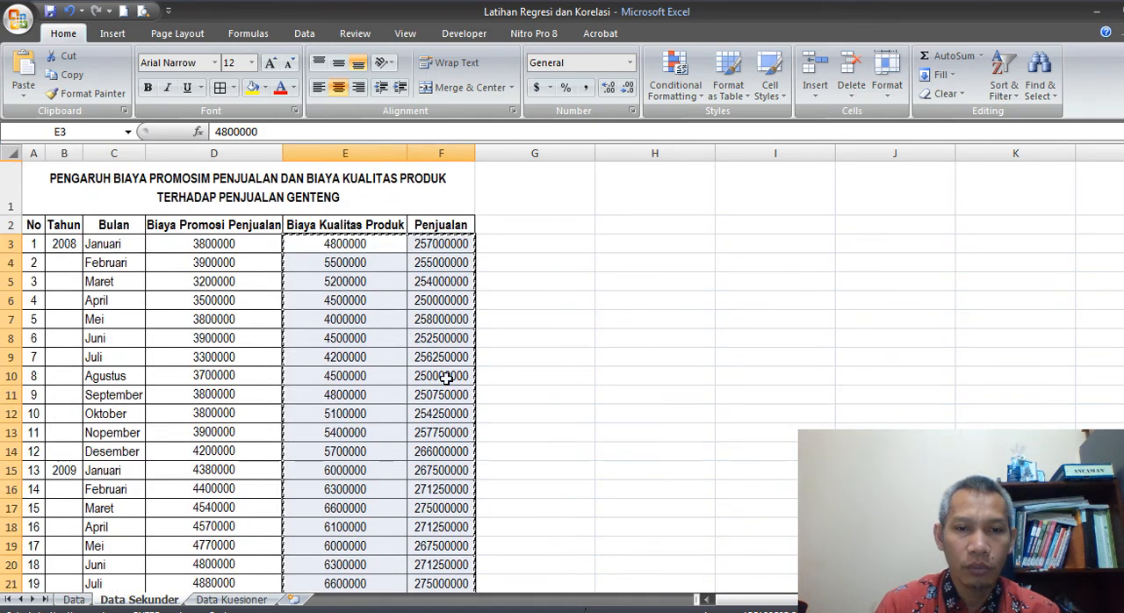
Switch to the SPSS Data Editor and paste the copied values into the first empty column after Y, starting at row 1
left_click(393, 612)
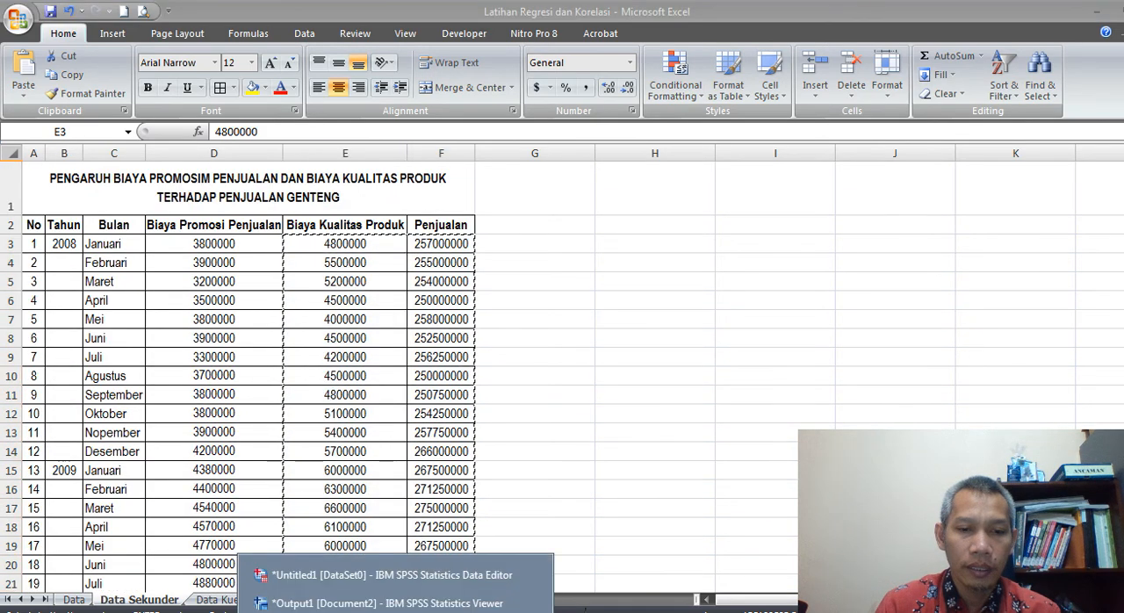
left_click(360, 576)
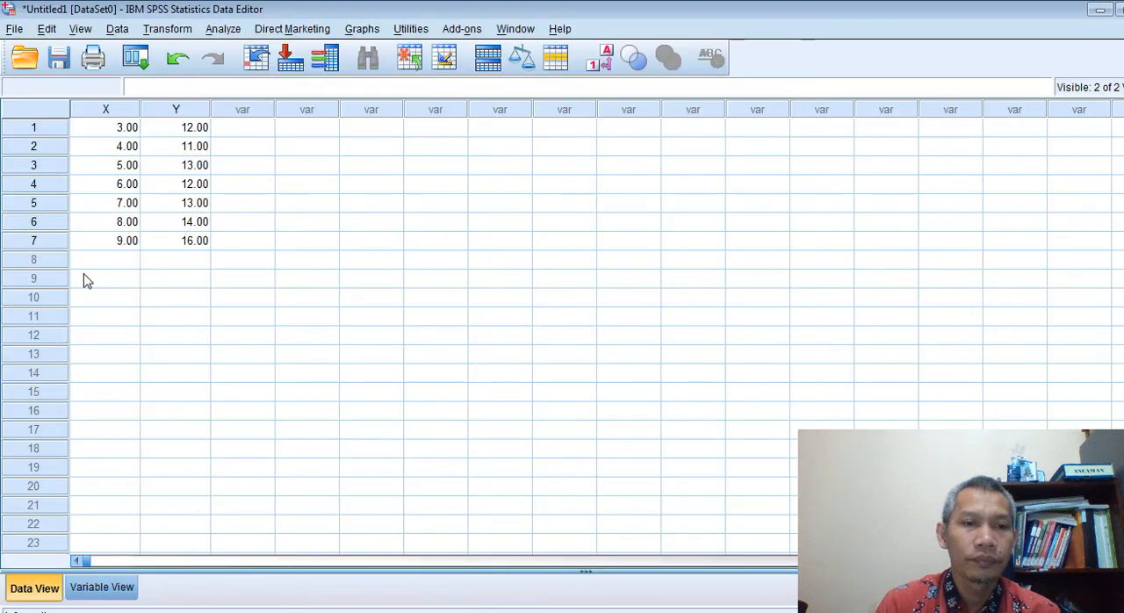
left_click(258, 131)
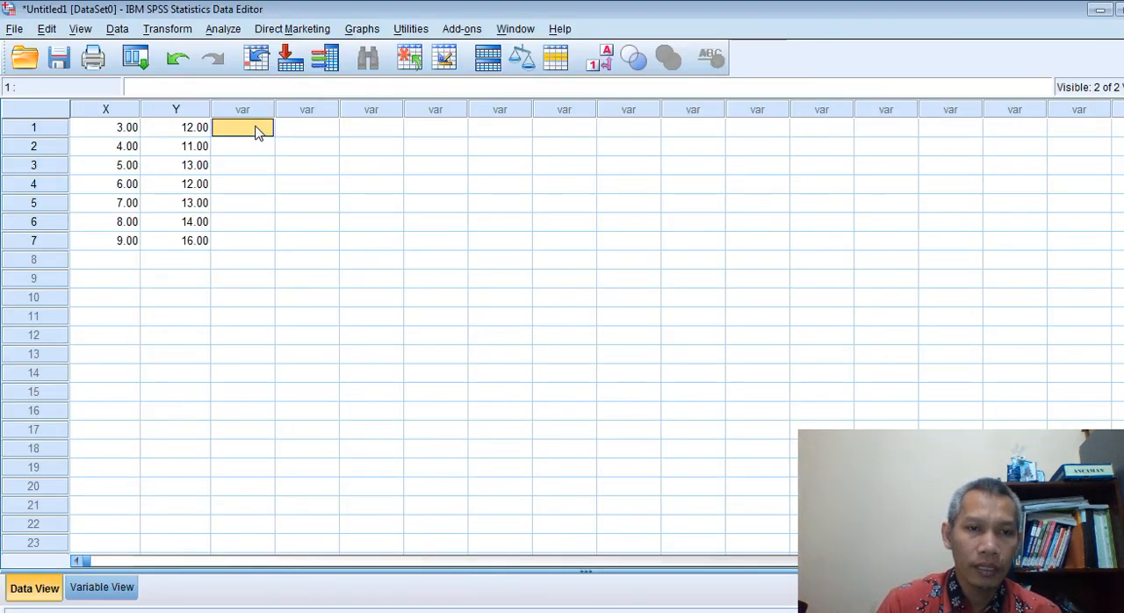
right_click(258, 132)
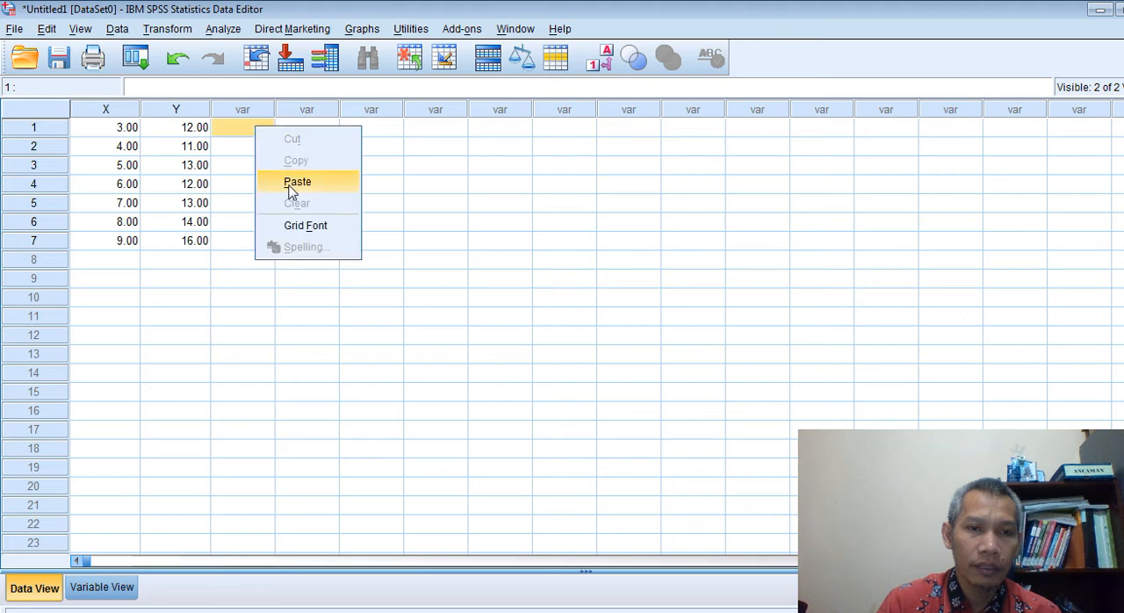
left_click(292, 181)
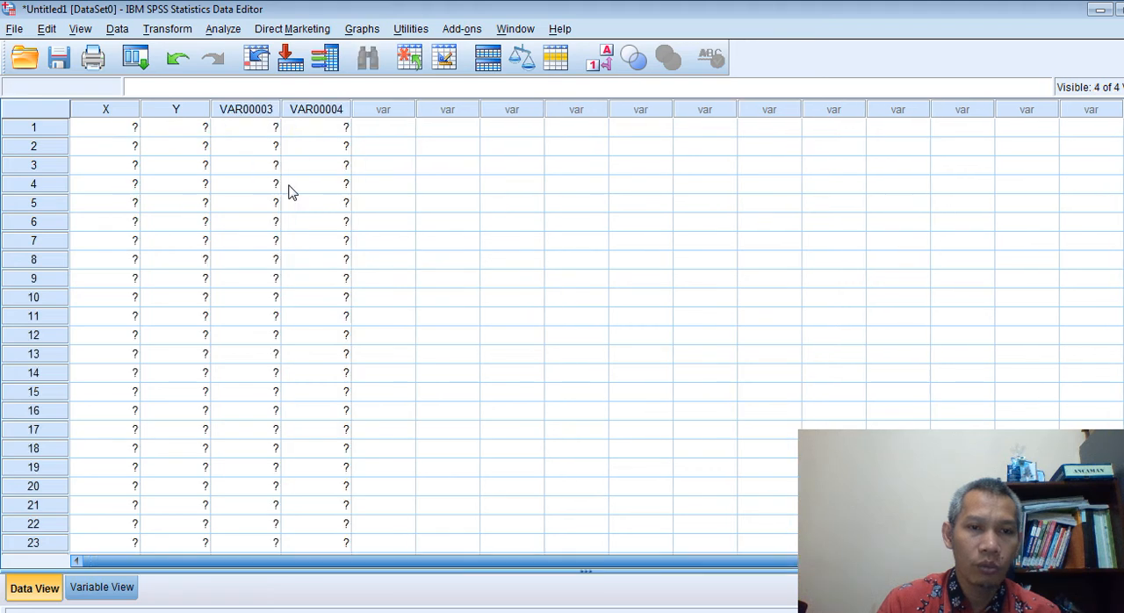
Rename the two pasted variables VAR00003 and VAR00004 as X1 and Y1
left_click(96, 587)
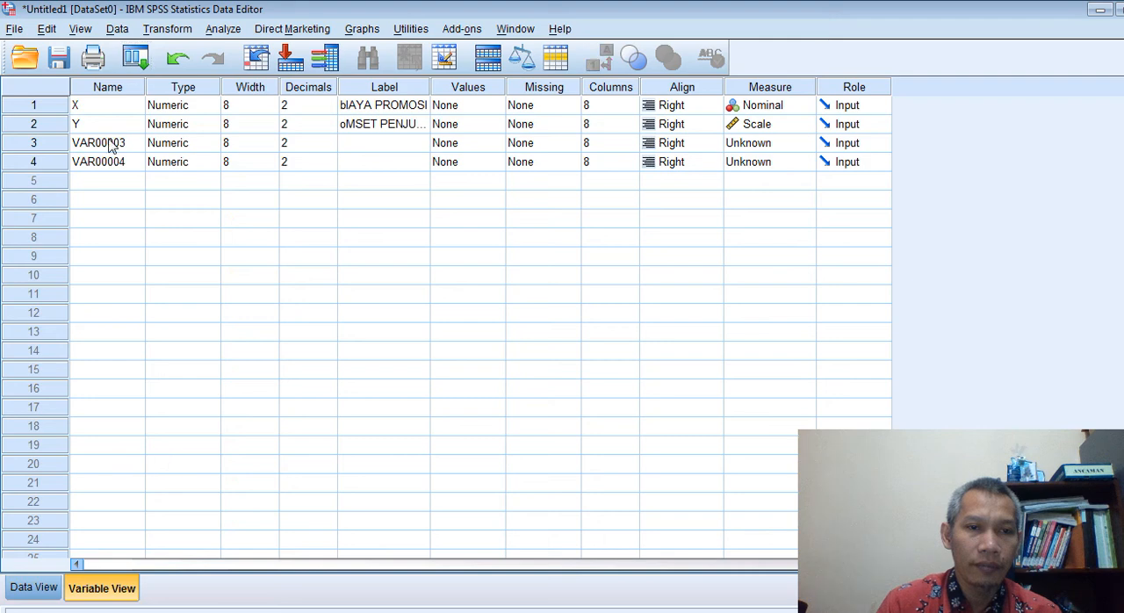
left_click(106, 143)
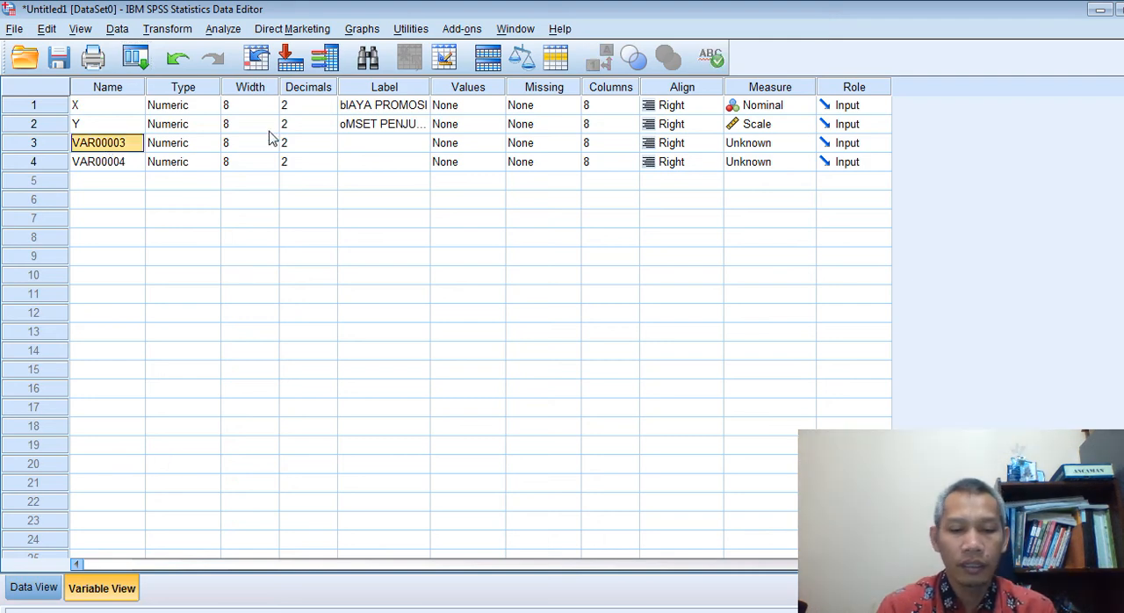
type("X1")
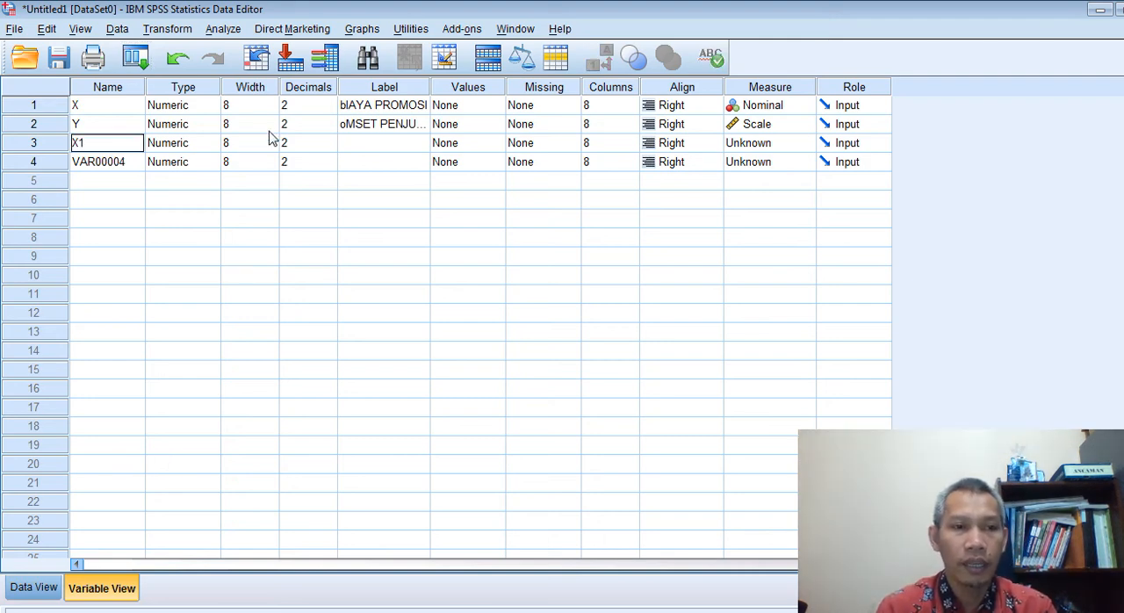
key("Return")
type("Y1")
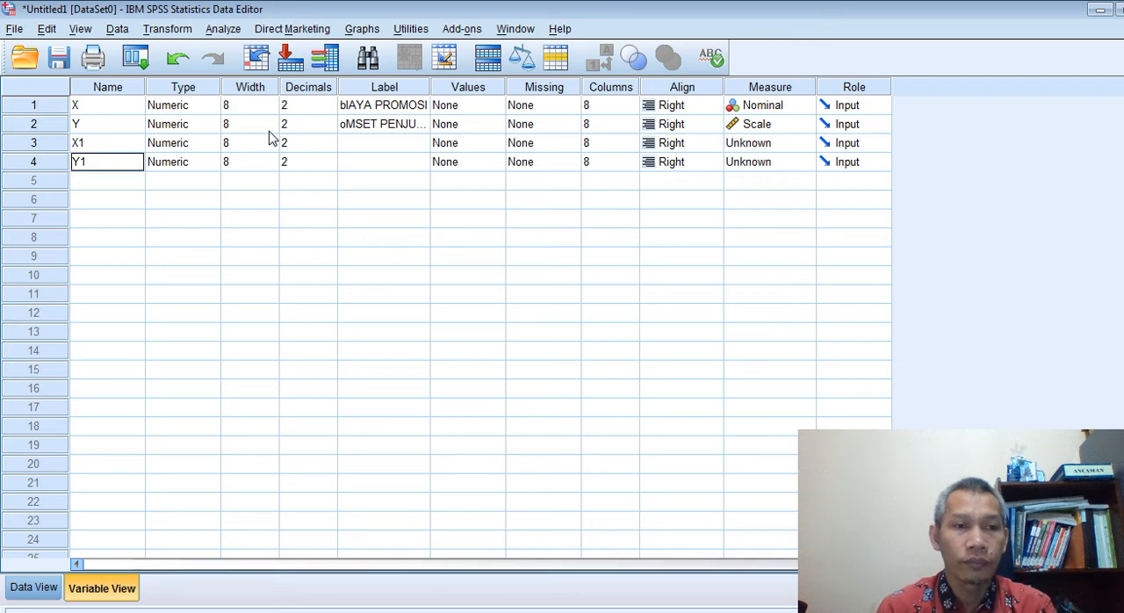
key("Return")
Label variable X1 "bIAYA KUALITAS PRODUK" and variable Y1 "hASIL PENJUALAN", and return to the data values
left_click(395, 146)
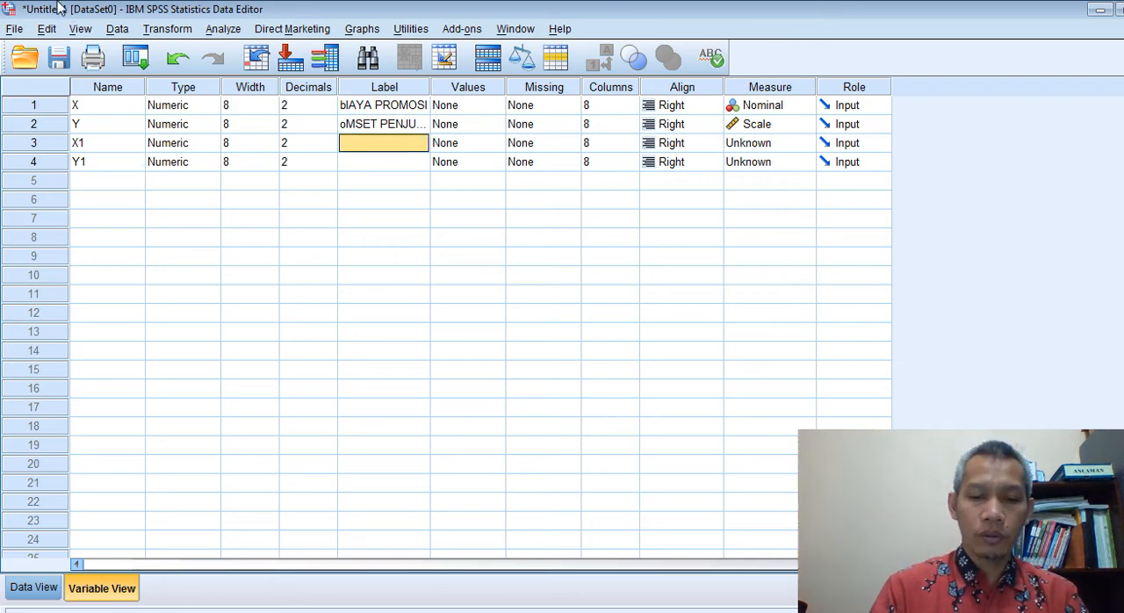
type("bIAYA KUA")
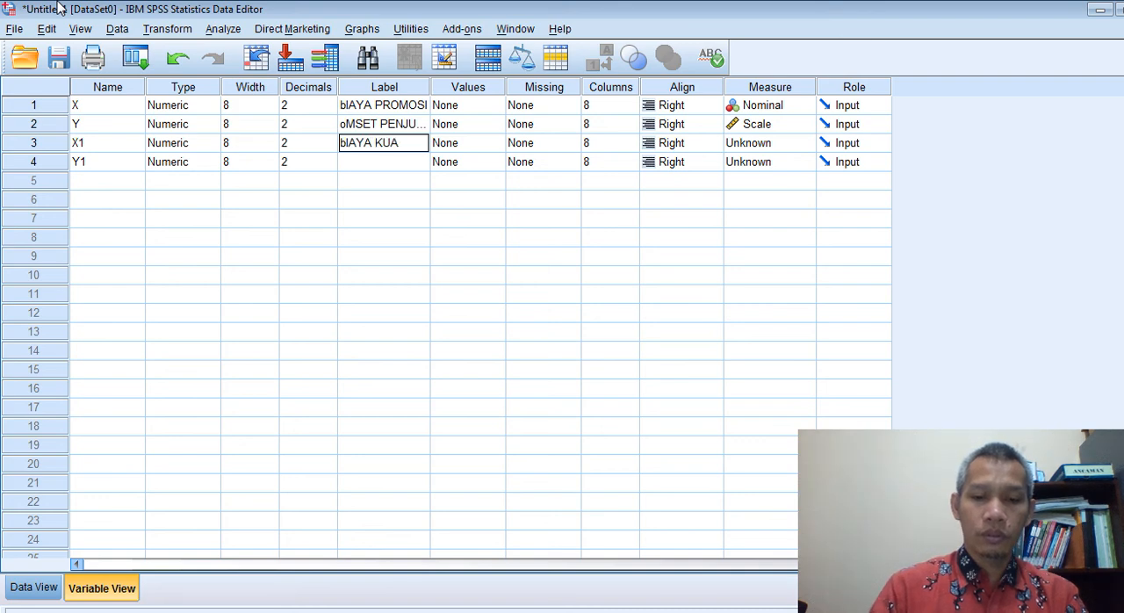
type("LITAS")
type(" PRODUK")
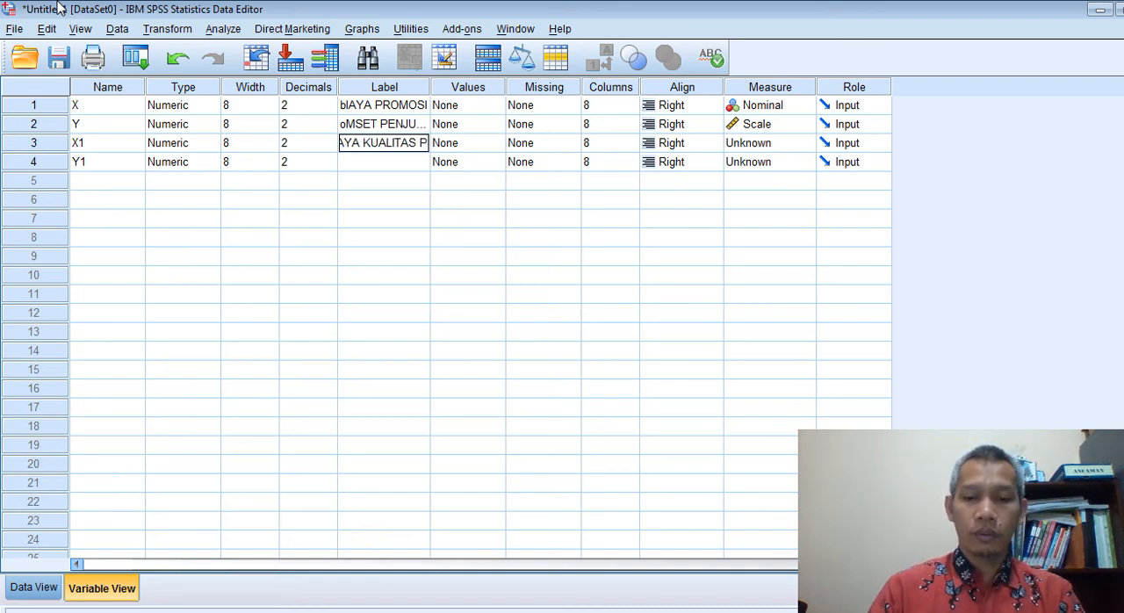
left_click(363, 167)
type("hASIL")
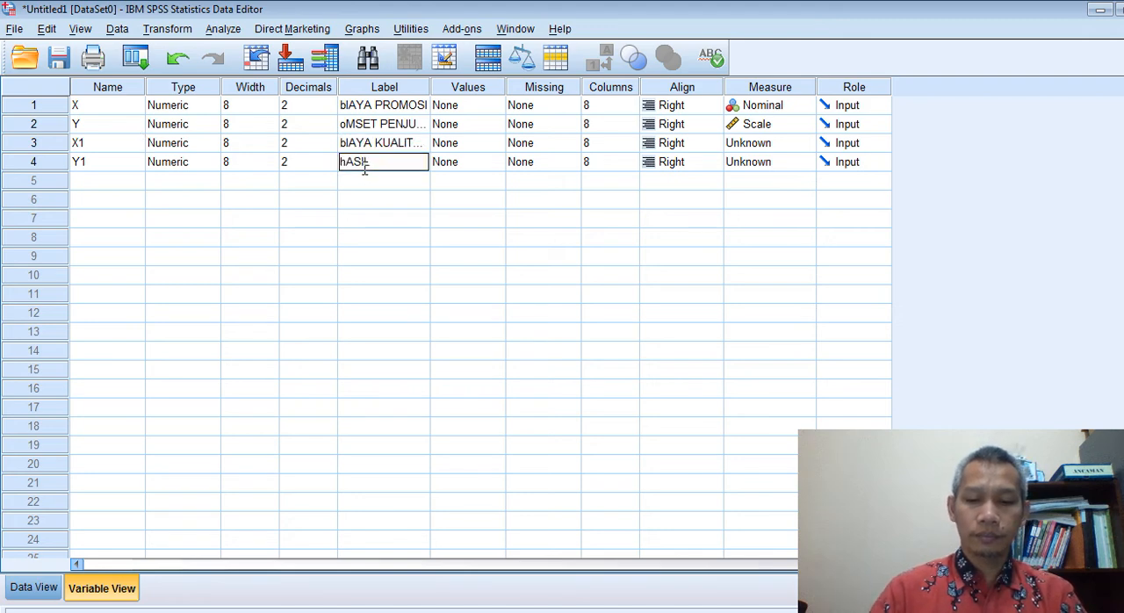
type(" PENJUALAN")
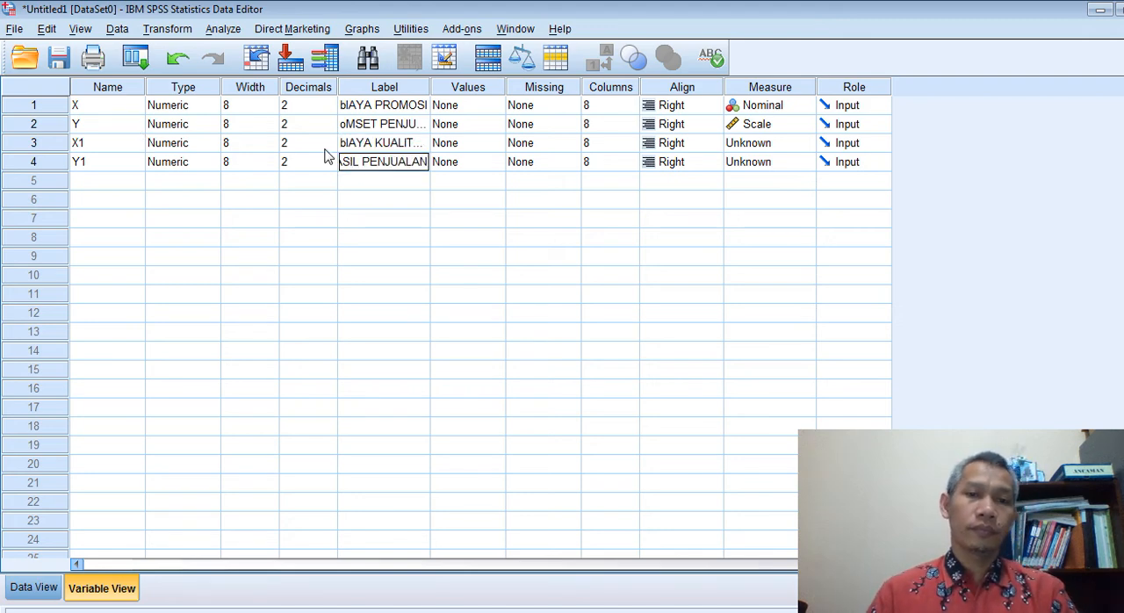
left_click(415, 131)
left_click(416, 165)
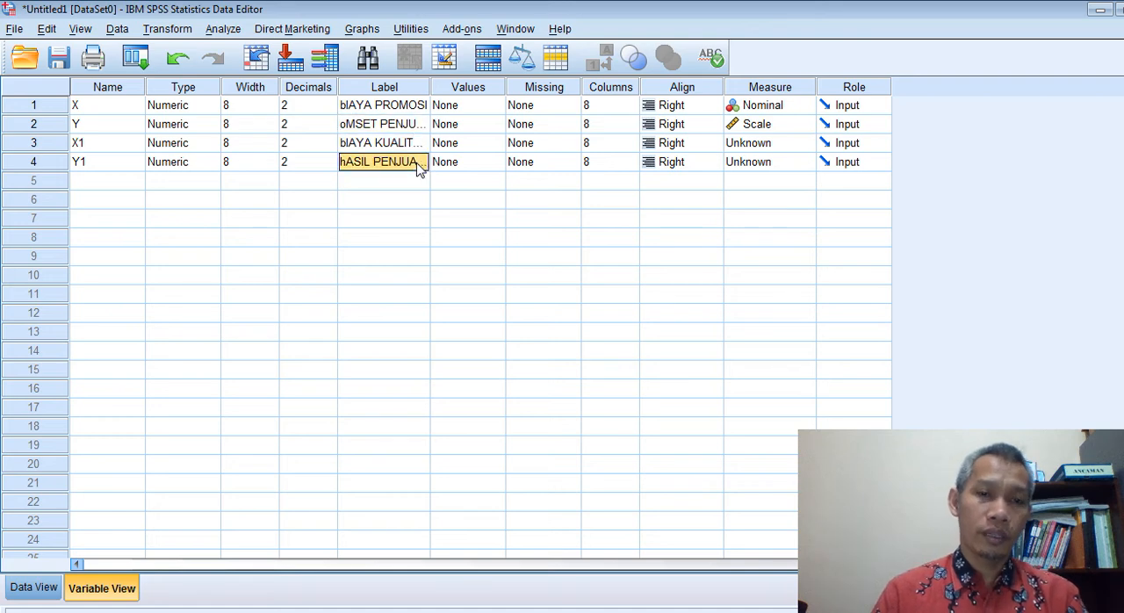
left_click(33, 587)
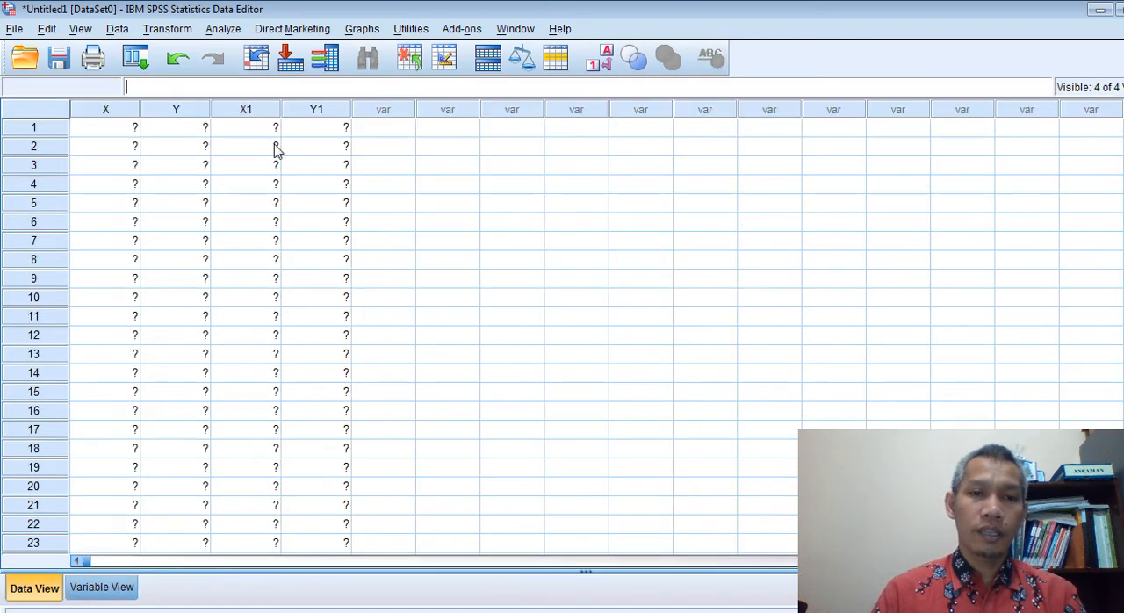
scroll(274, 349, "down", 6)
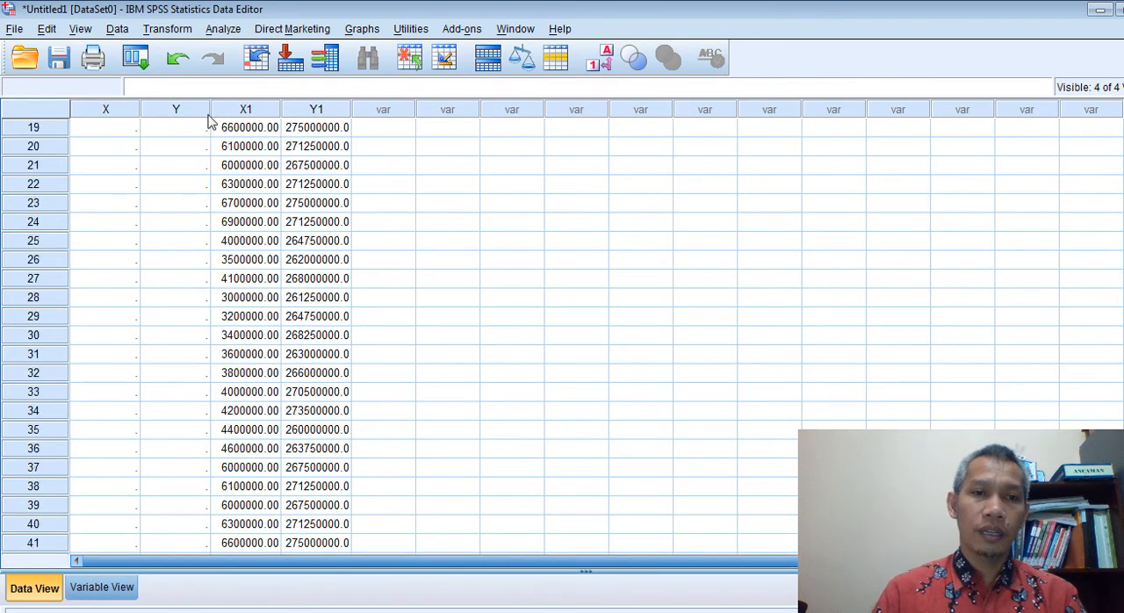
Start a linear regression and remove oMSET PENJUALAN as the dependent and bIAYA PROMOSI as the independent variable
left_click(230, 32)
mouse_move(268, 217)
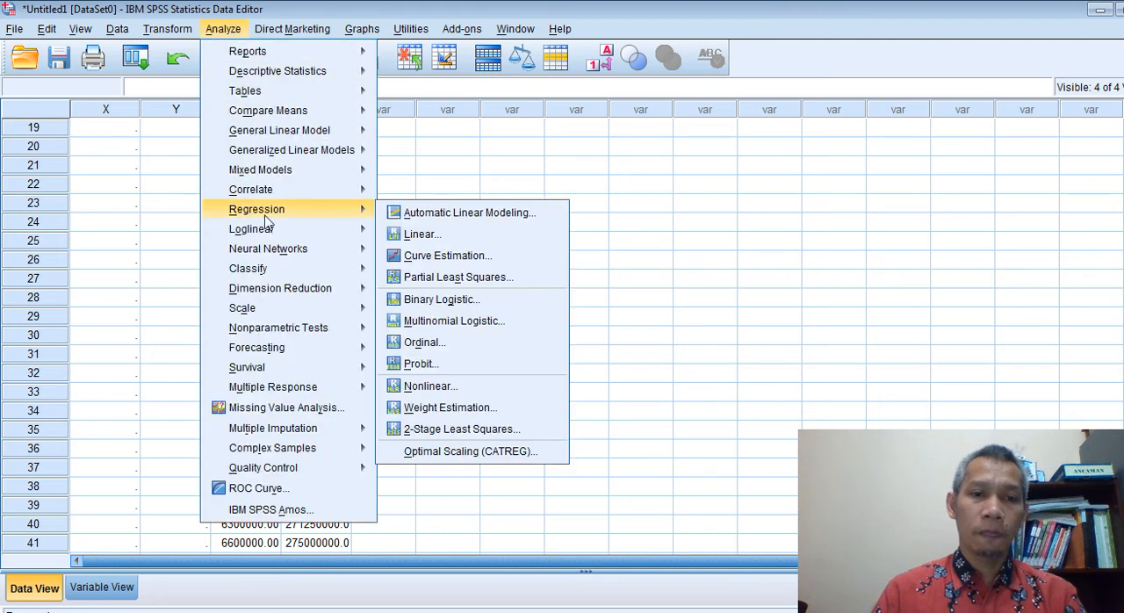
left_click(419, 234)
left_click(557, 184)
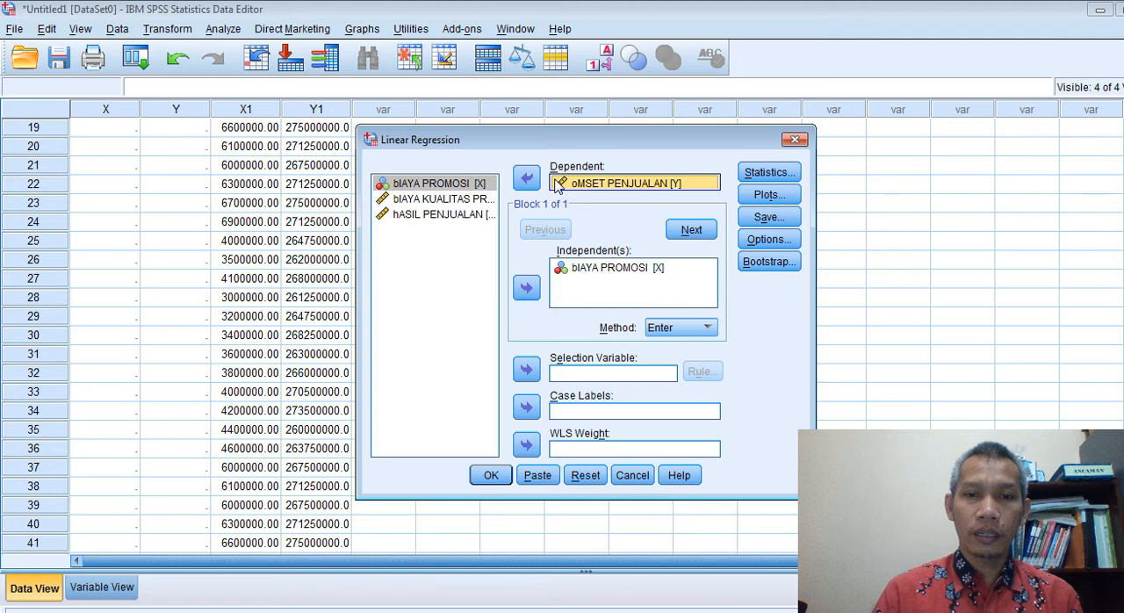
left_click(525, 178)
left_click(606, 267)
left_click(525, 288)
Run the linear regression with hASIL PENJUALAN as the dependent and bIAYA KUALITAS PRODUK as the independent variable, using the Enter method
left_click(439, 230)
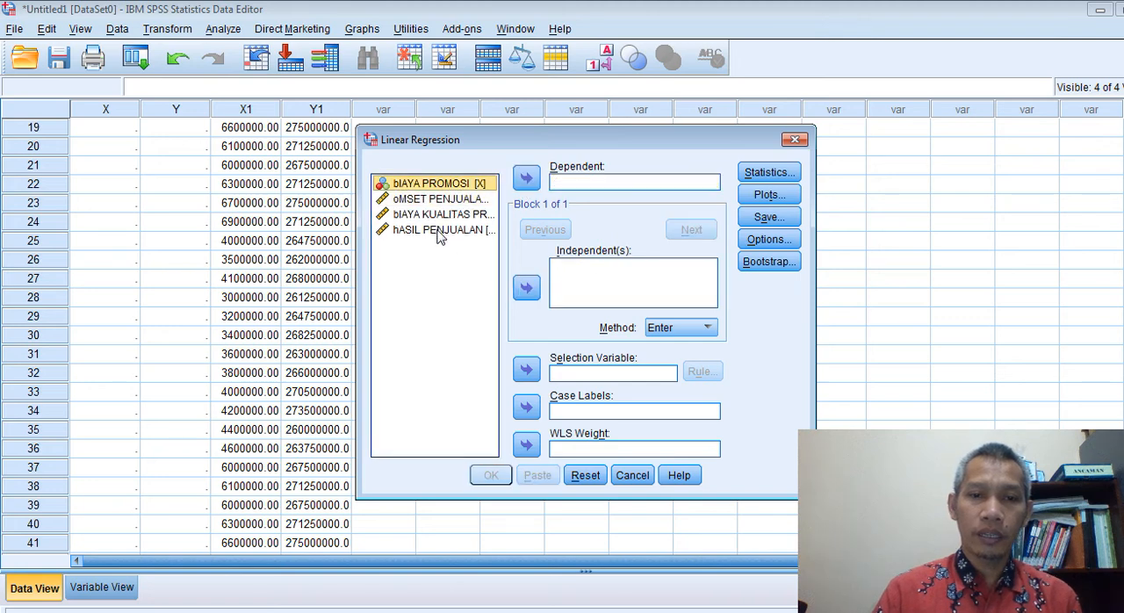
left_click(526, 179)
left_click(465, 218)
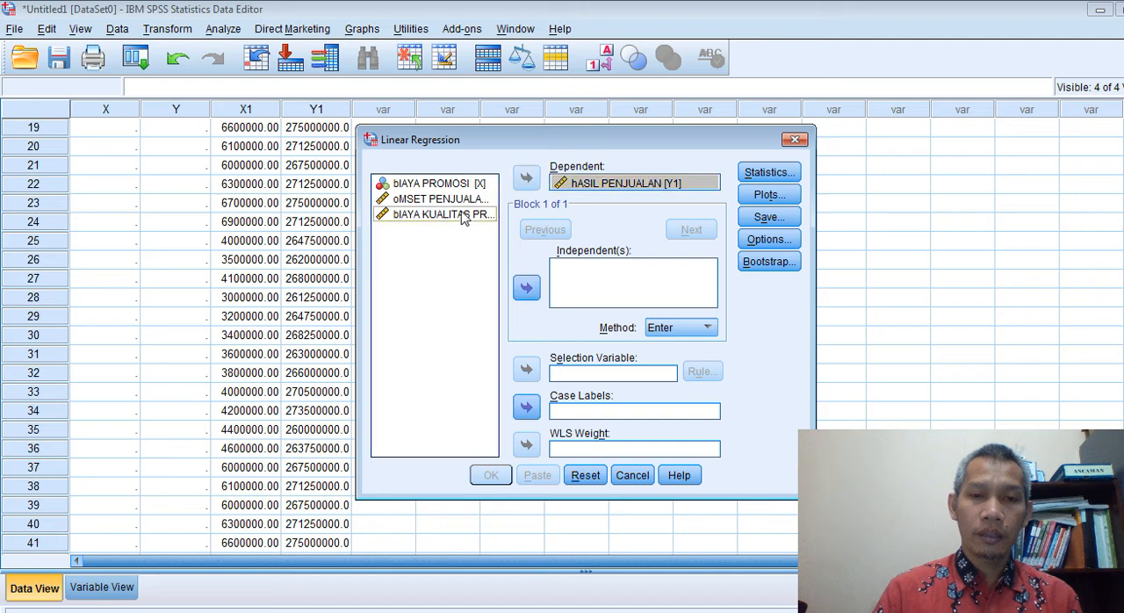
left_click(526, 290)
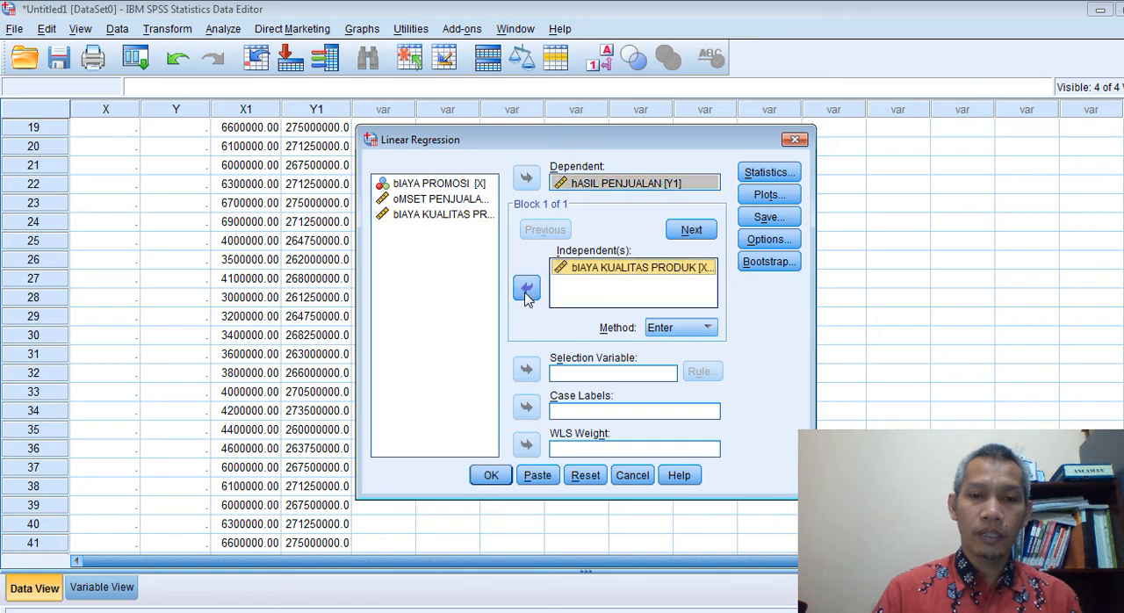
left_click(491, 475)
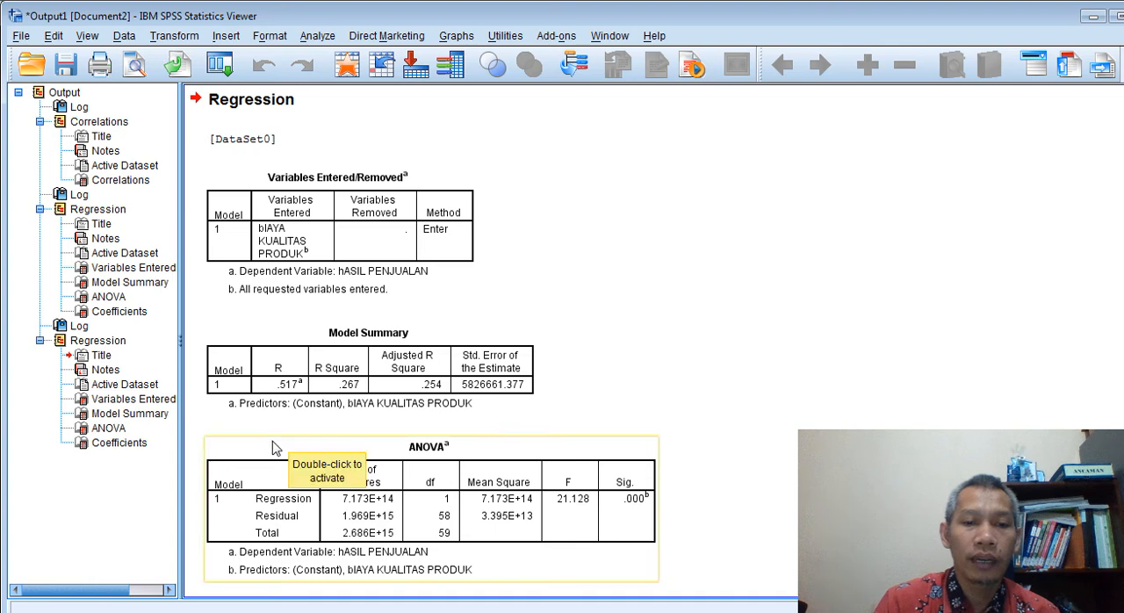
Examine the Model Summary, ANOVA and Coefficients tables for the regression of hASIL PENJUALAN on bIAYA KUALITAS PRODUK
scroll(272, 448, "down", 1)
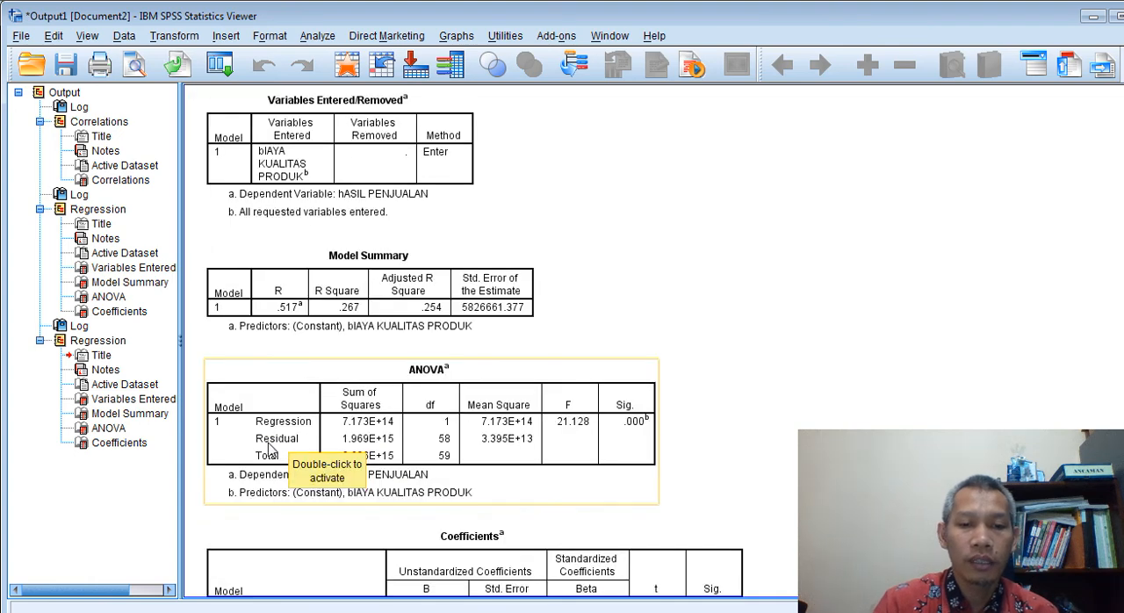
scroll(251, 566, "down", 2)
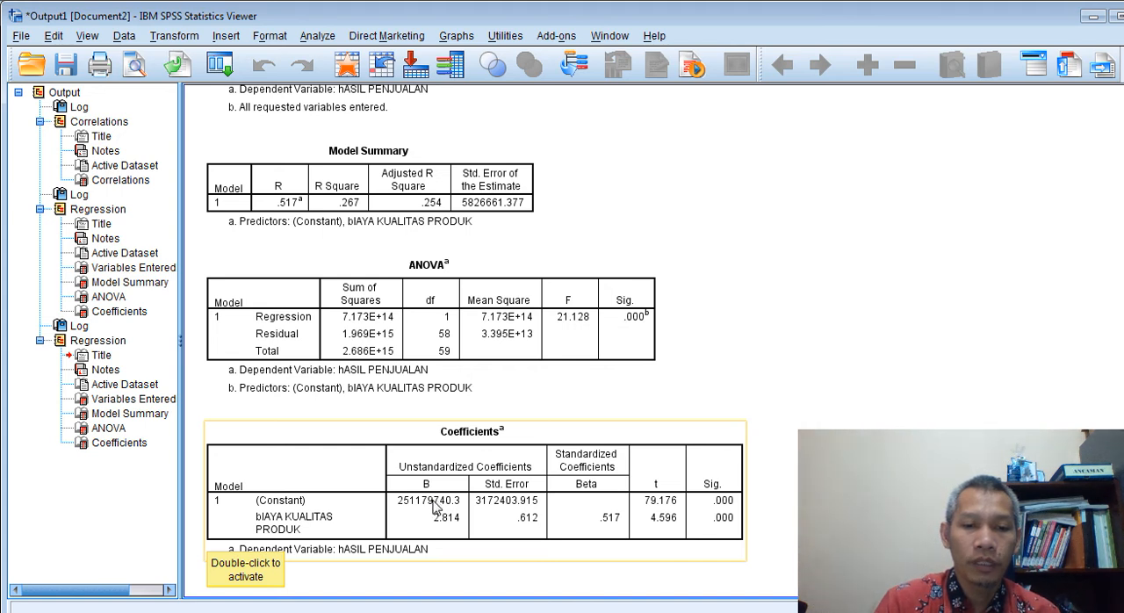
scroll(434, 521, "up", 3)
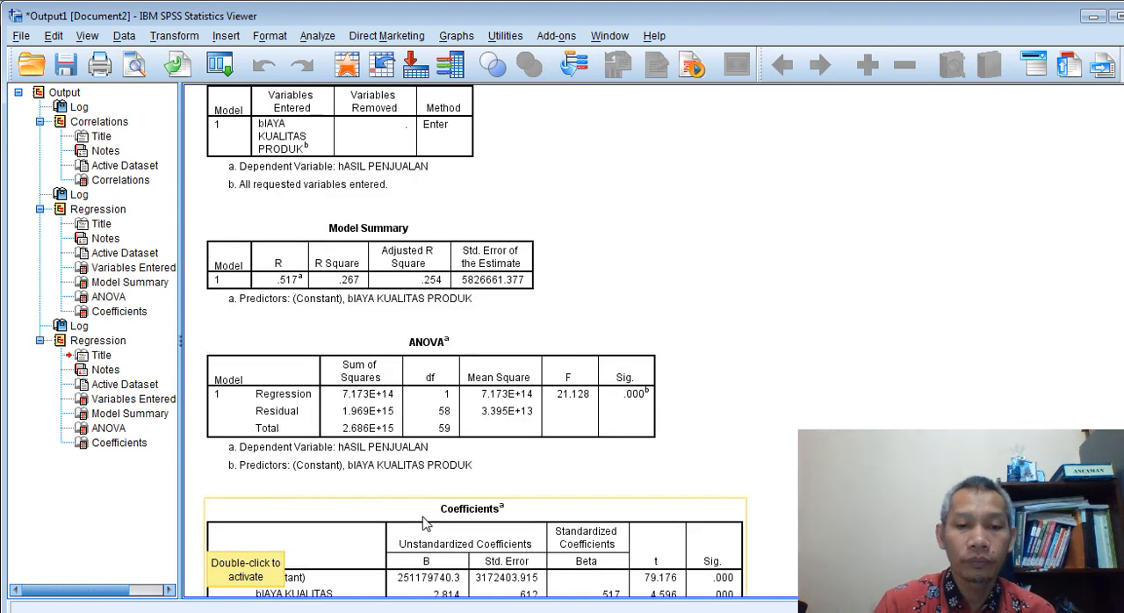
scroll(423, 518, "down", 3)
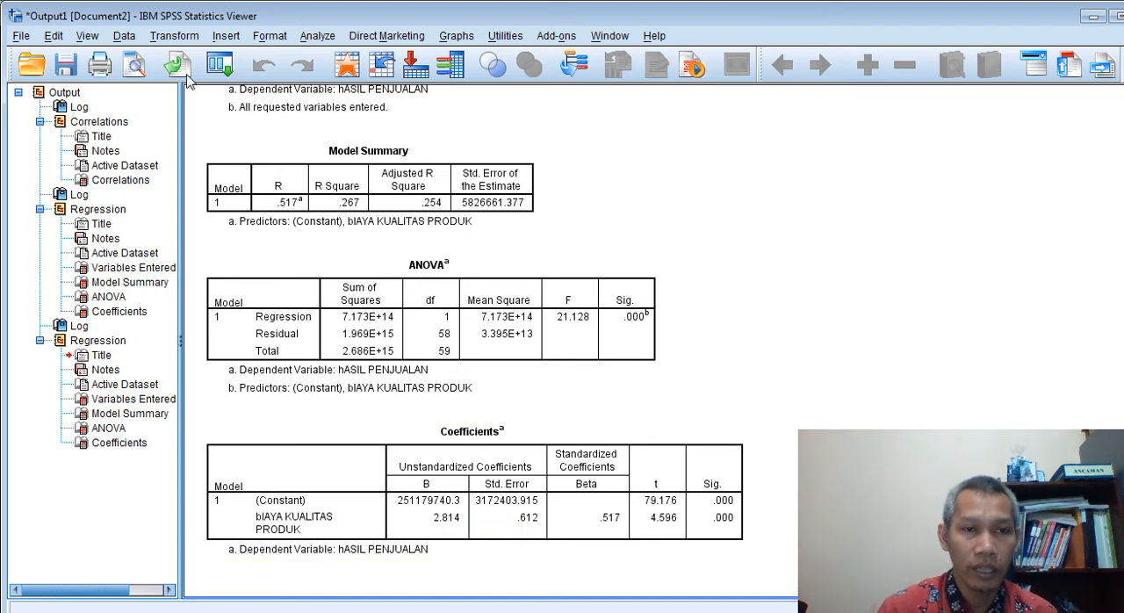
Switch back to the Excel workbook and show the Data Kuesioner sheet with the questionnaire tabulation
key("alt+Tab")
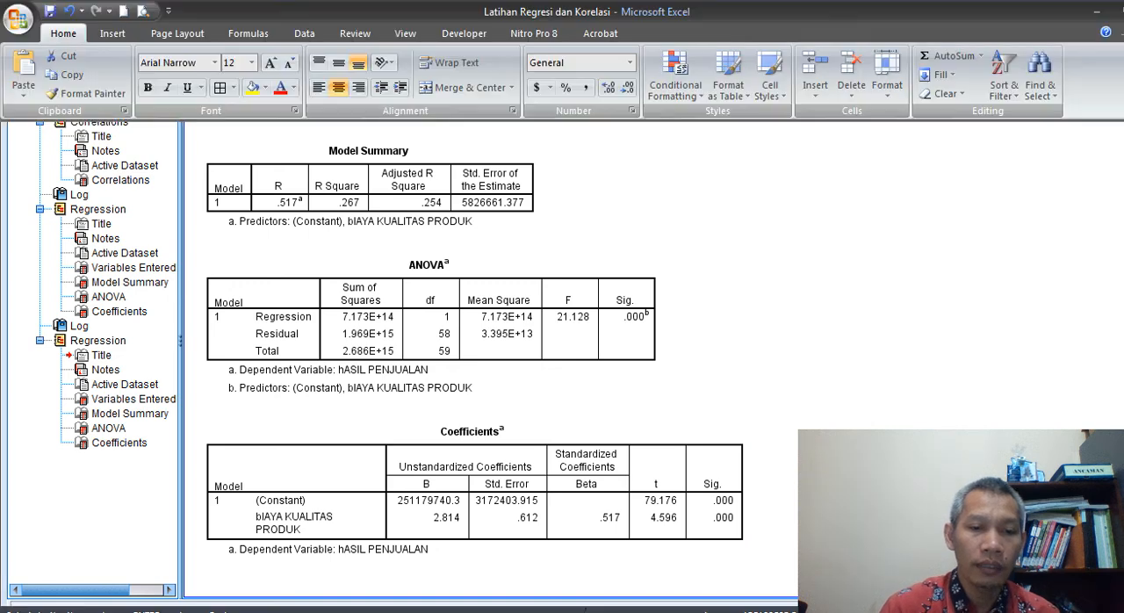
left_click(232, 599)
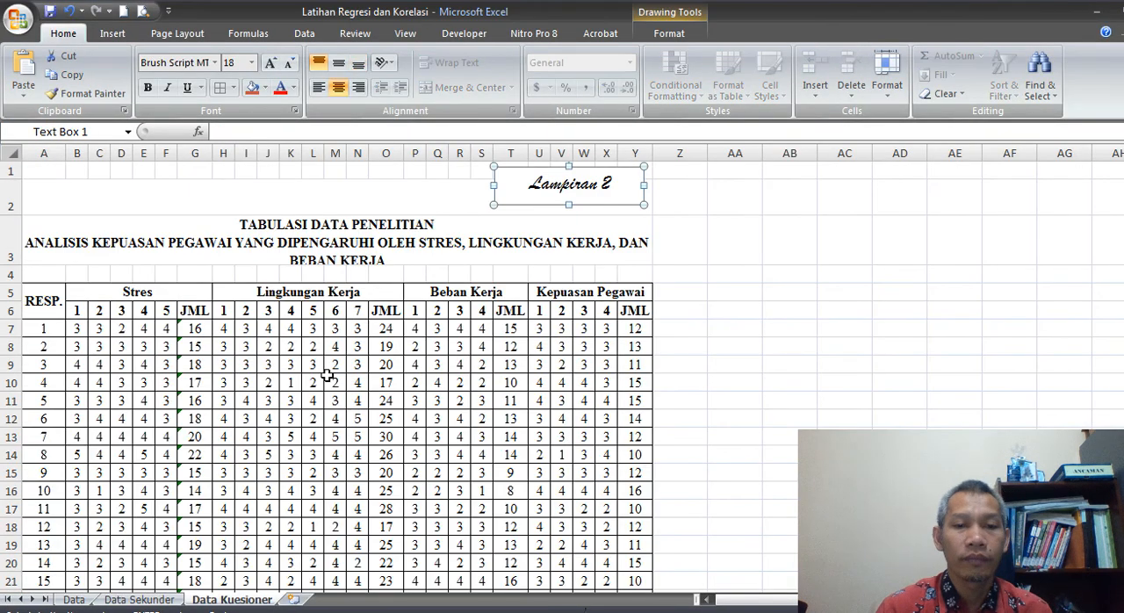
left_click(806, 350)
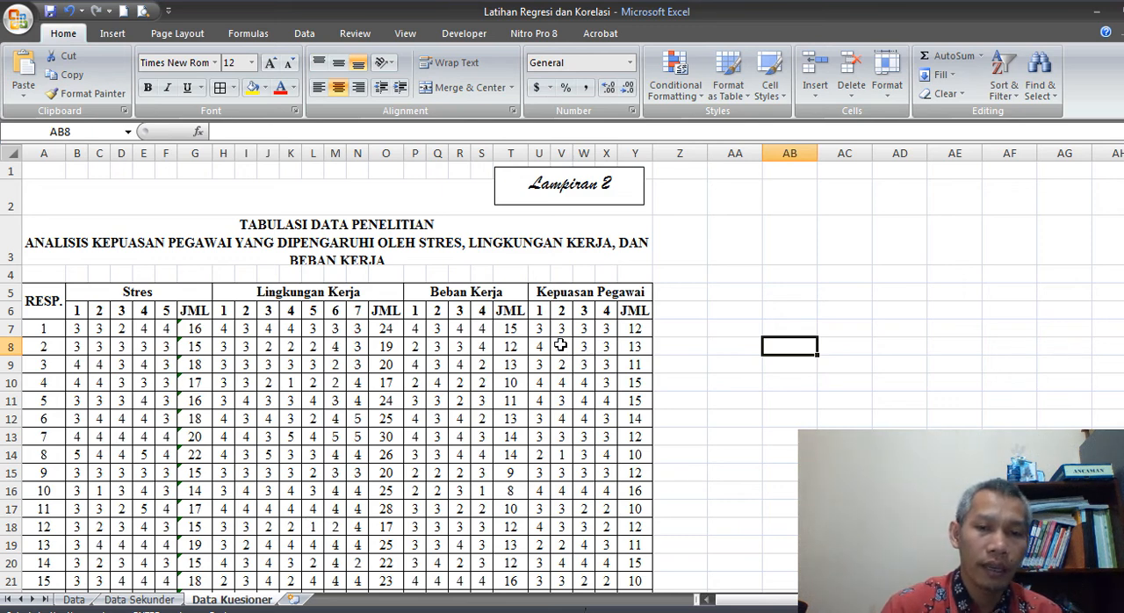
left_click(512, 328)
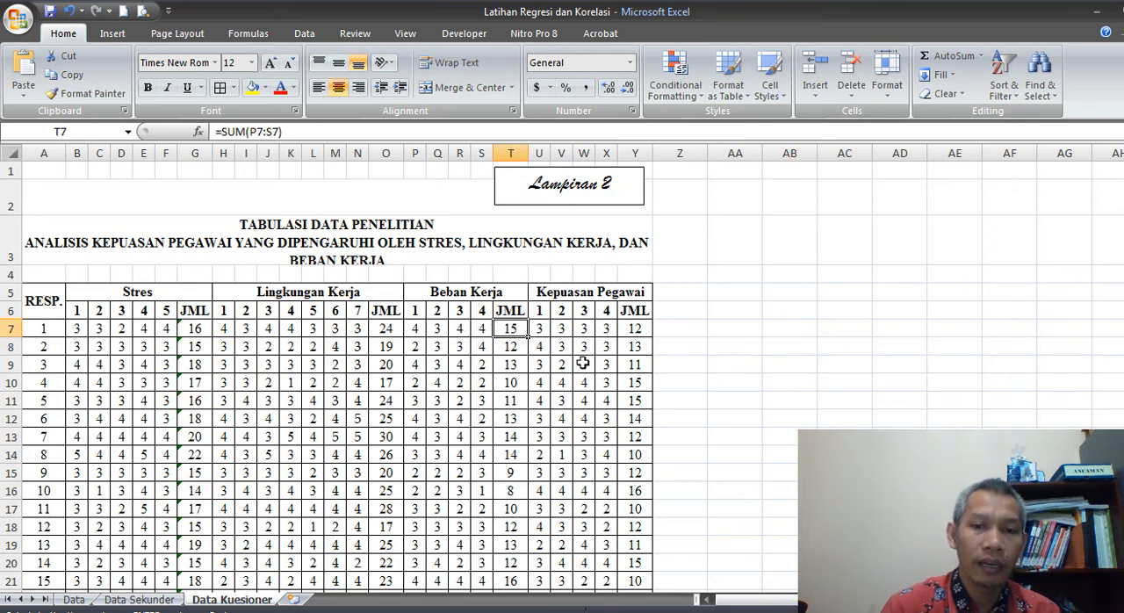
scroll(612, 448, "down", 1)
scroll(612, 449, "up", 1)
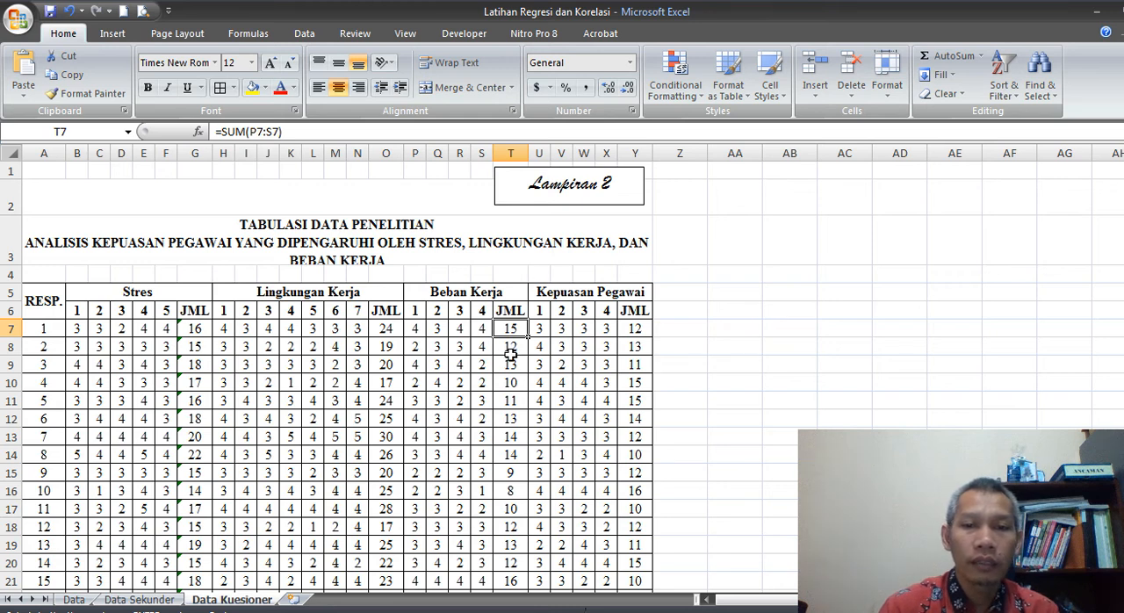
Copy the Stres JML totals of all respondents, cells G7 to G145, from the Data Kuesioner sheet
left_click(195, 327)
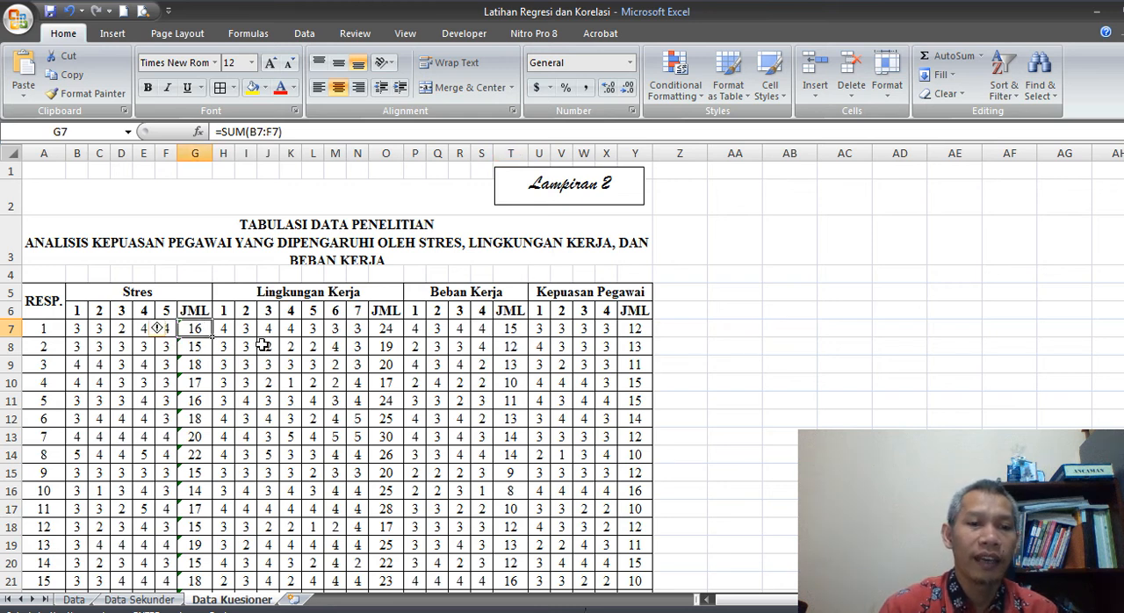
scroll(335, 387, "down", 18)
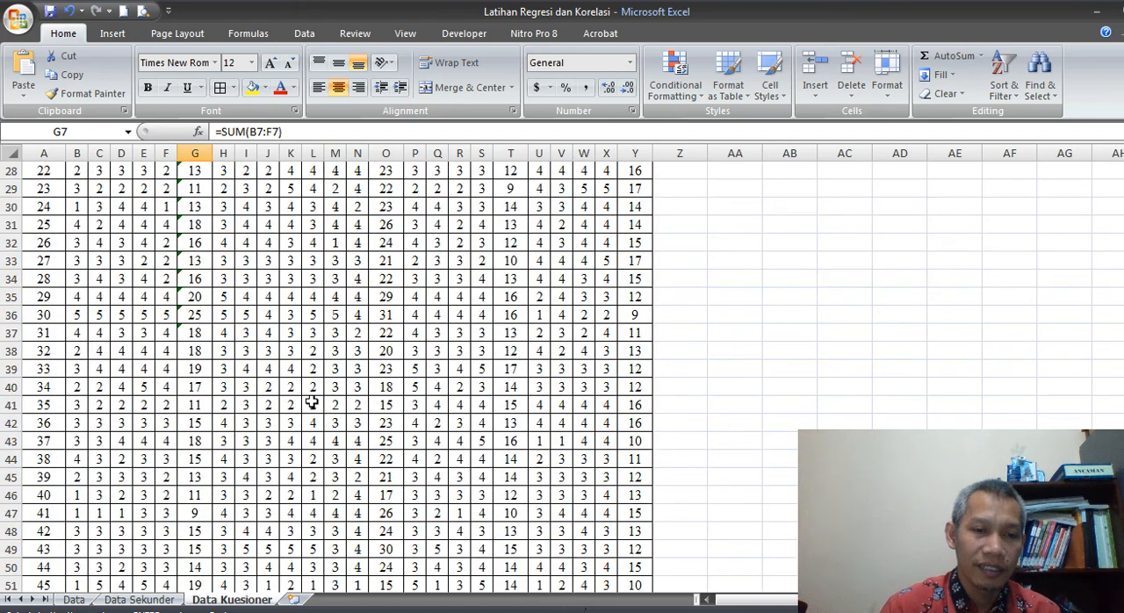
scroll(311, 398, "down", 20)
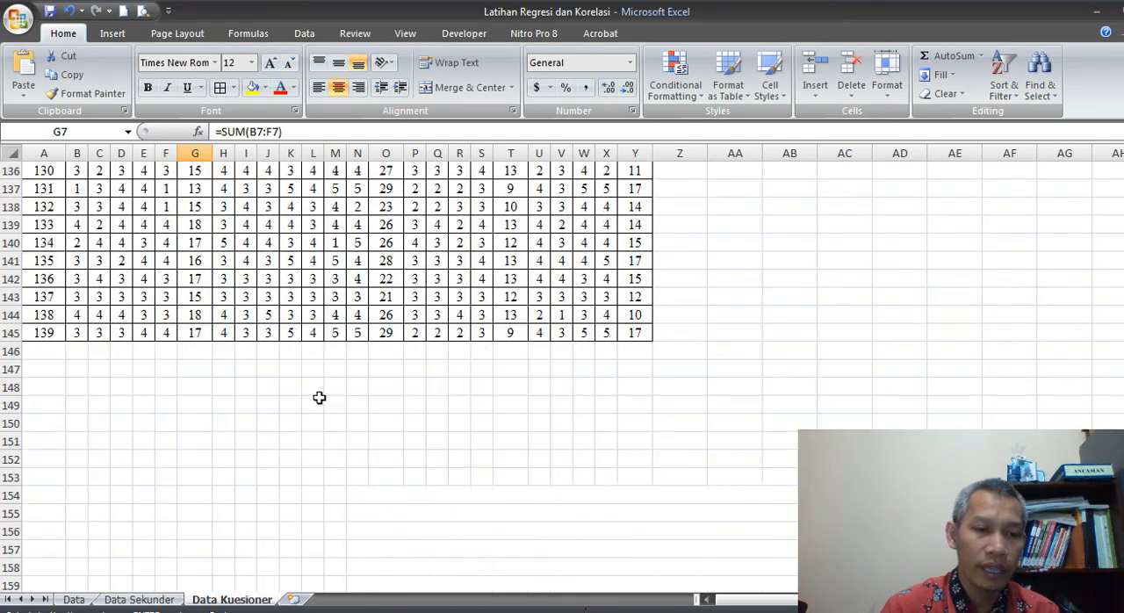
left_click(202, 335, "shift")
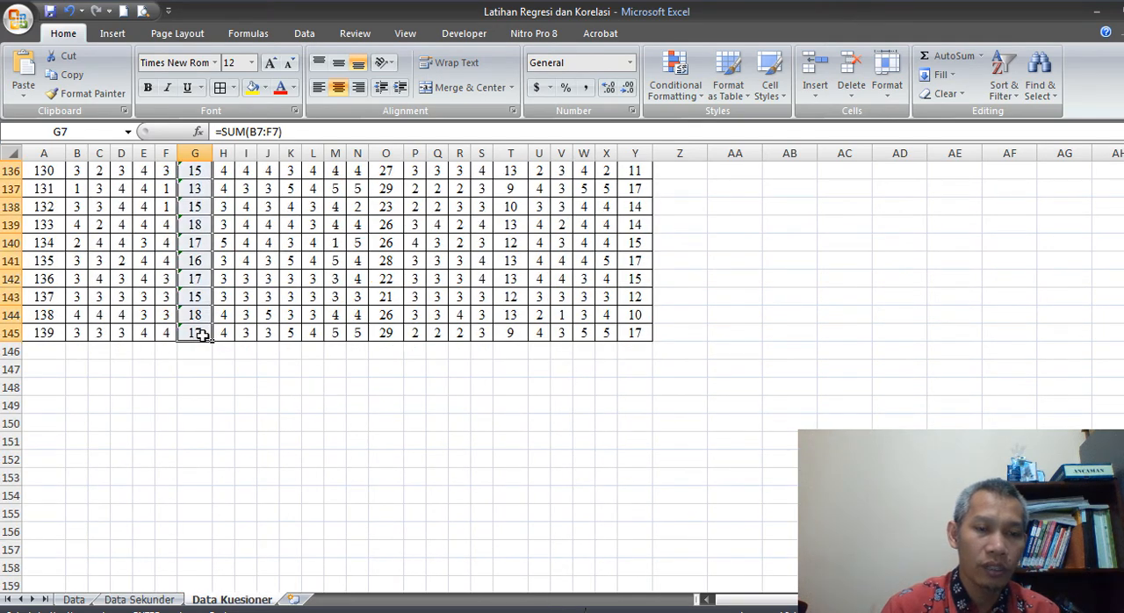
key("ctrl+c")
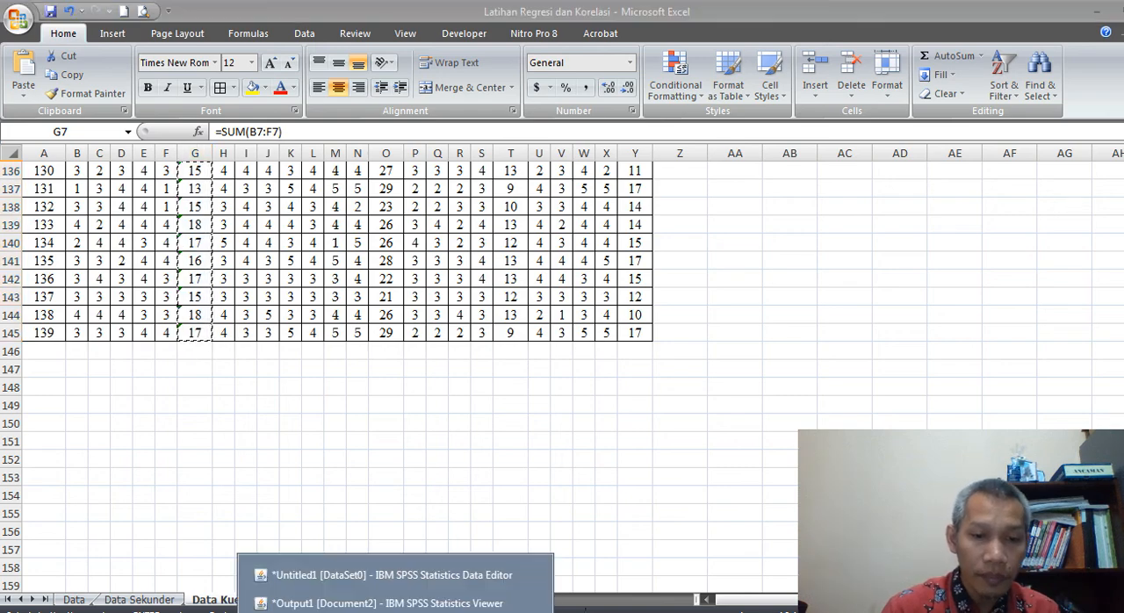
Switch to the SPSS Data Editor and paste the Stres totals into the empty column after Y1, starting at row 1
left_click(318, 578)
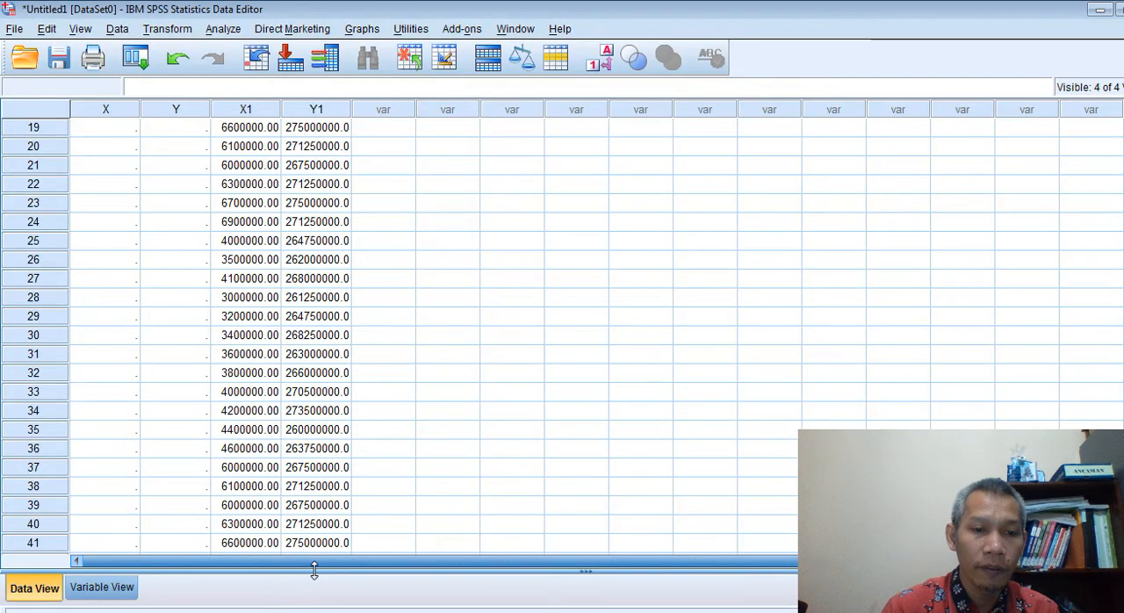
scroll(400, 193, "up", 6)
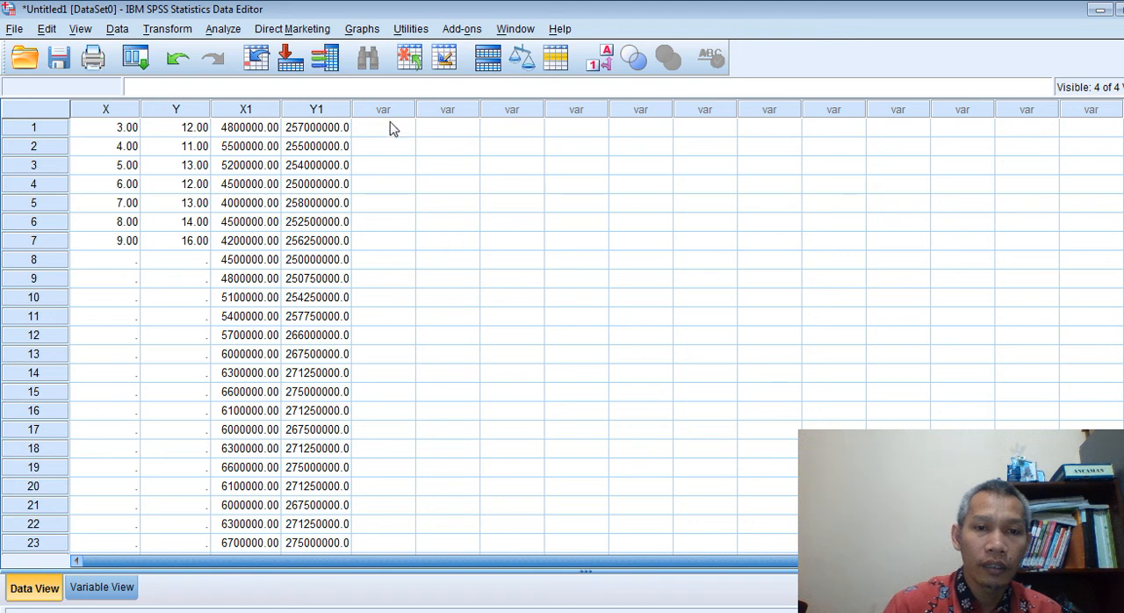
left_click(394, 130)
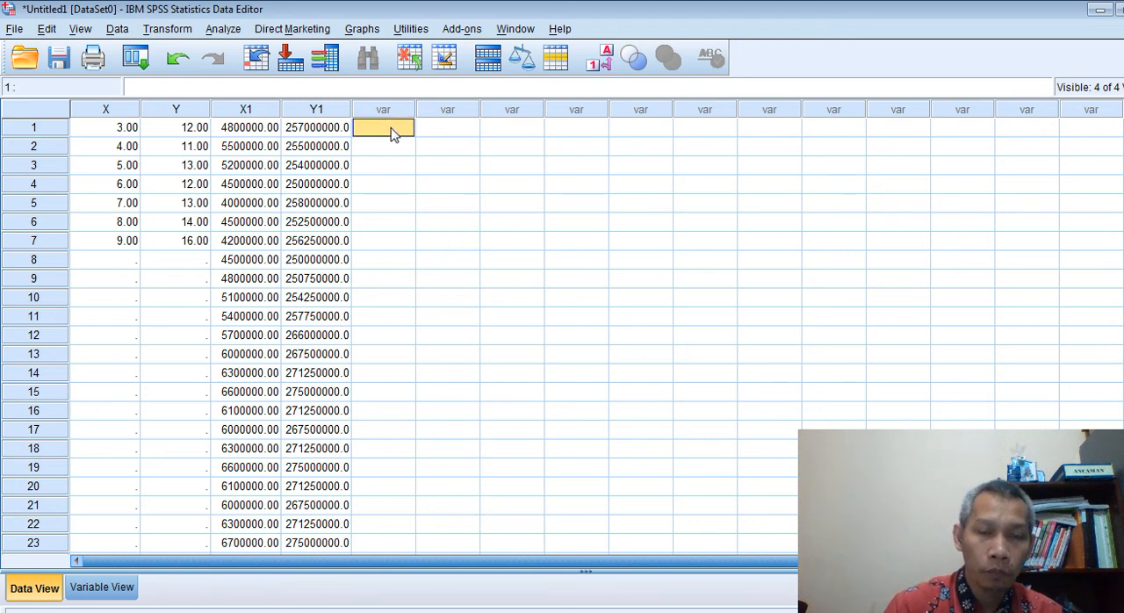
right_click(393, 131)
left_click(436, 183)
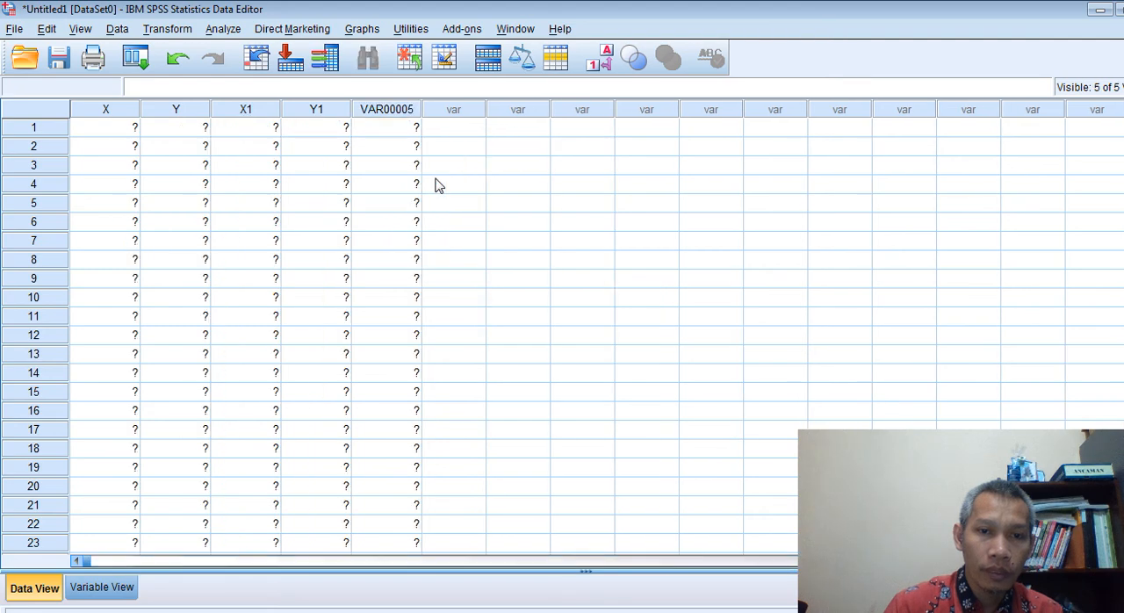
Return to the Excel workbook and copy the Kepuasan Pegawai JML totals of all respondents, cells Y7 to Y145
key("alt+Tab")
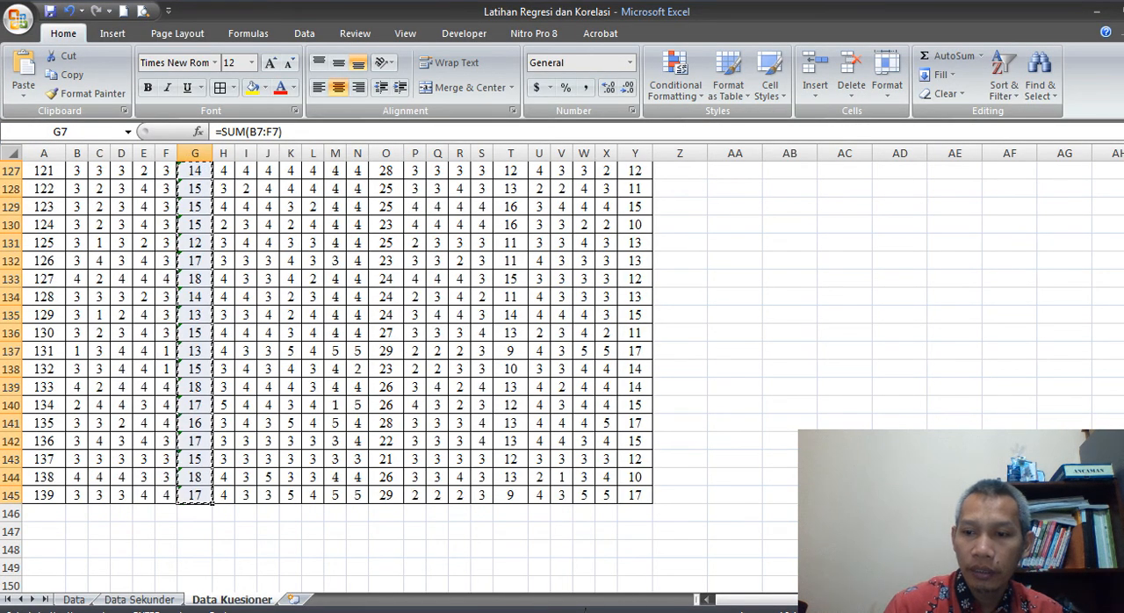
left_click_drag(1123, 545, 1123, 211)
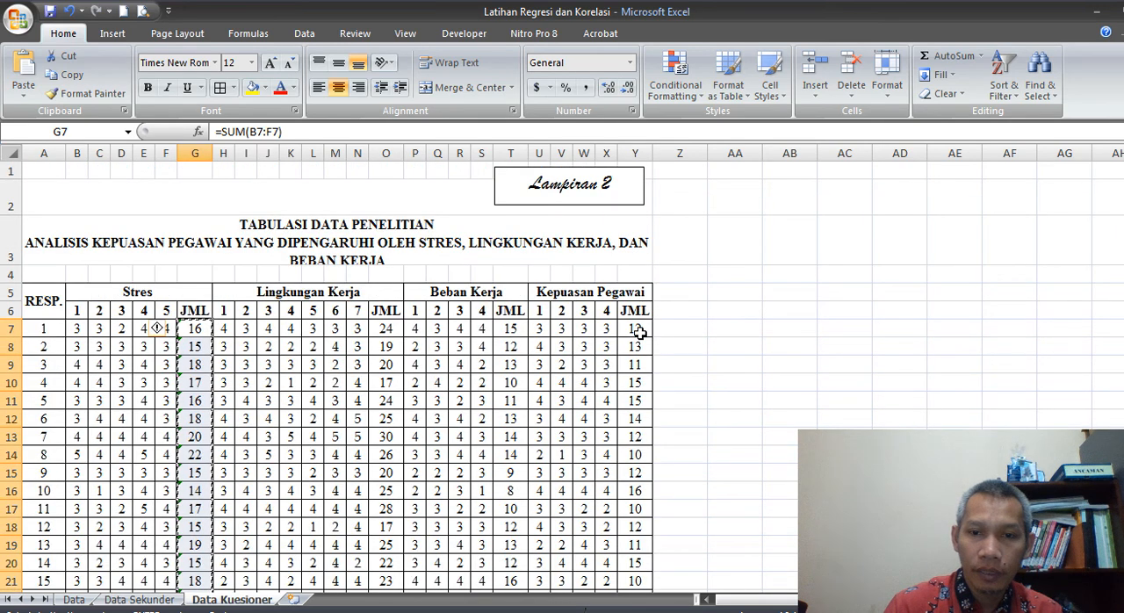
left_click(637, 329)
scroll(636, 329, "down", 11)
scroll(336, 369, "down", 20)
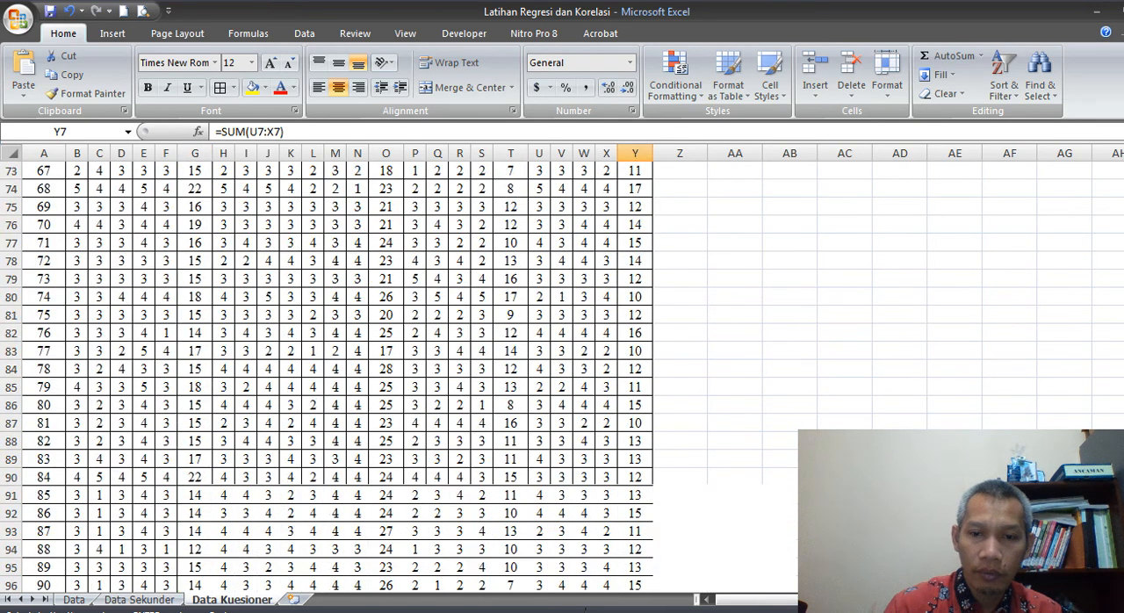
scroll(656, 321, "down", 5)
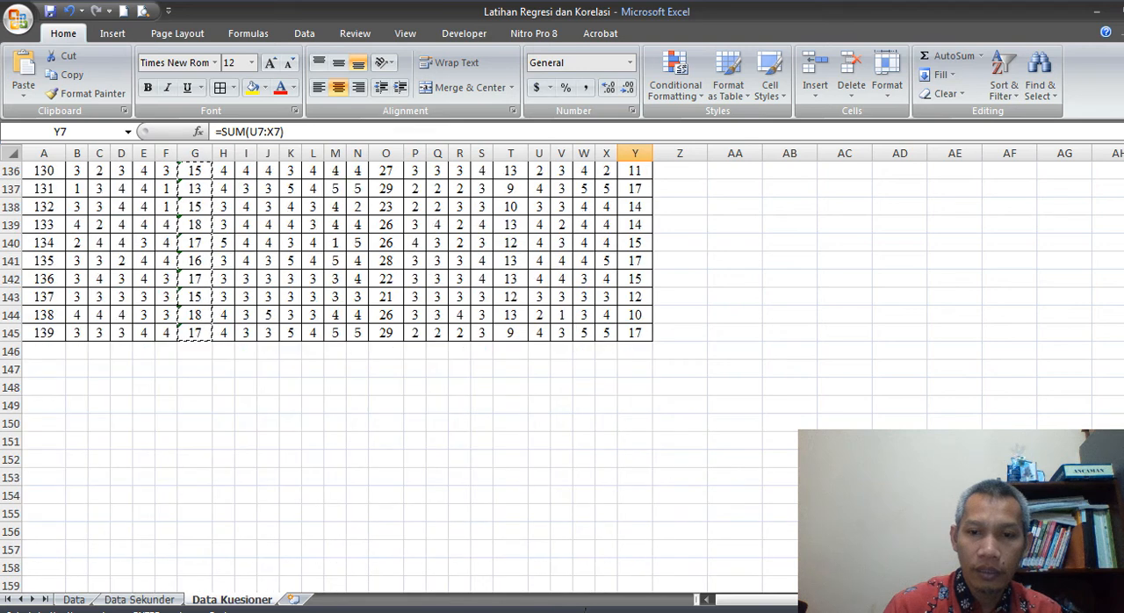
left_click(647, 330, "shift")
key("ctrl+c")
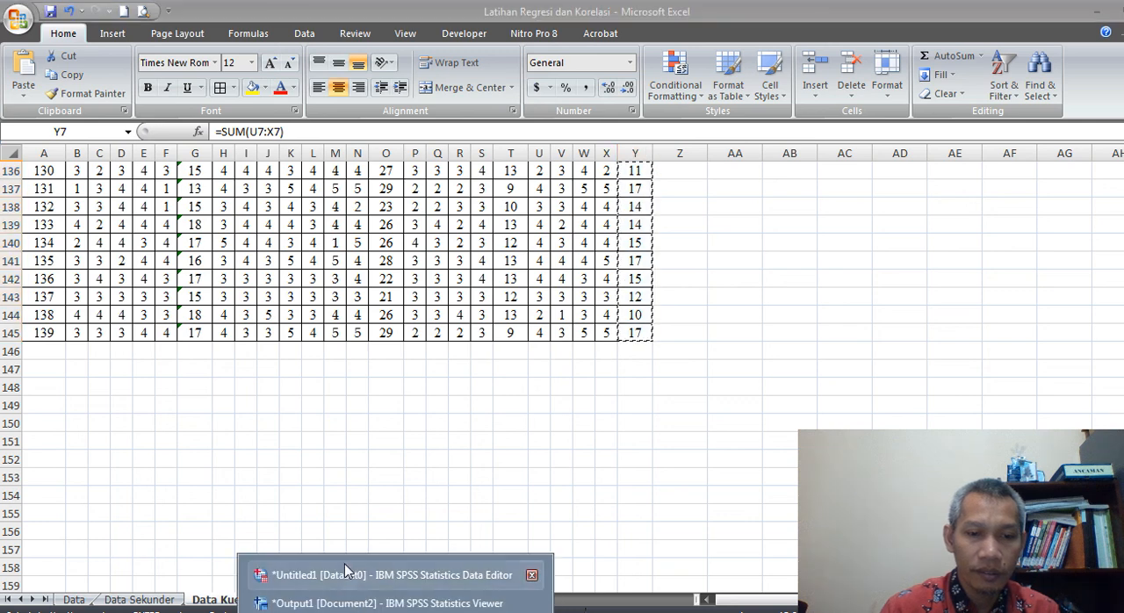
Switch to the SPSS Data Editor and paste the Kepuasan Pegawai totals into the column after VAR00005, starting at row 1
left_click(377, 570)
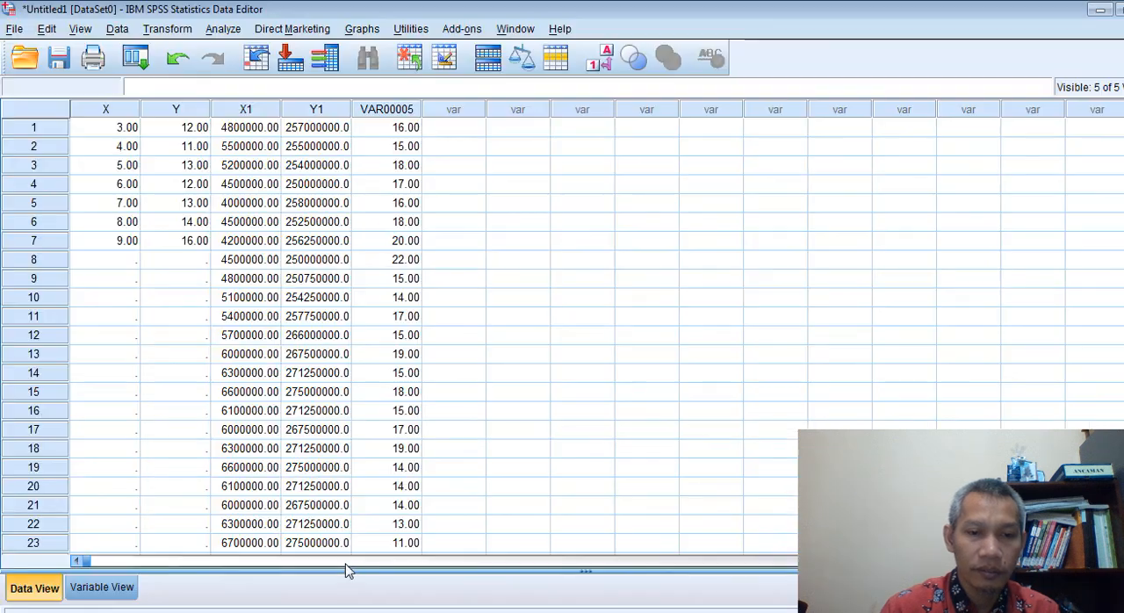
left_click(447, 128)
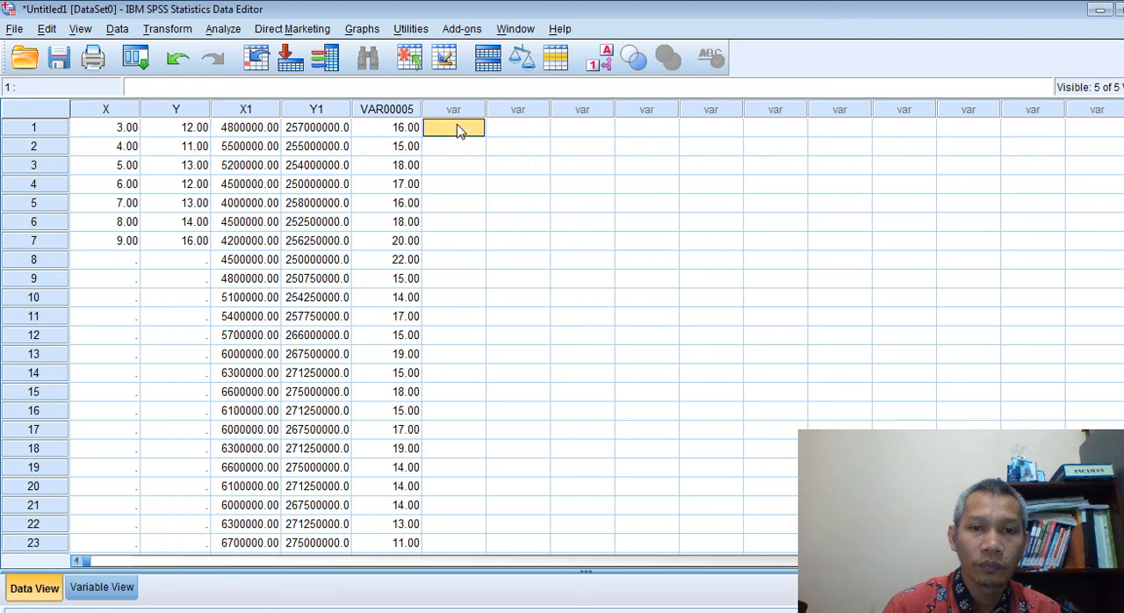
right_click(455, 129)
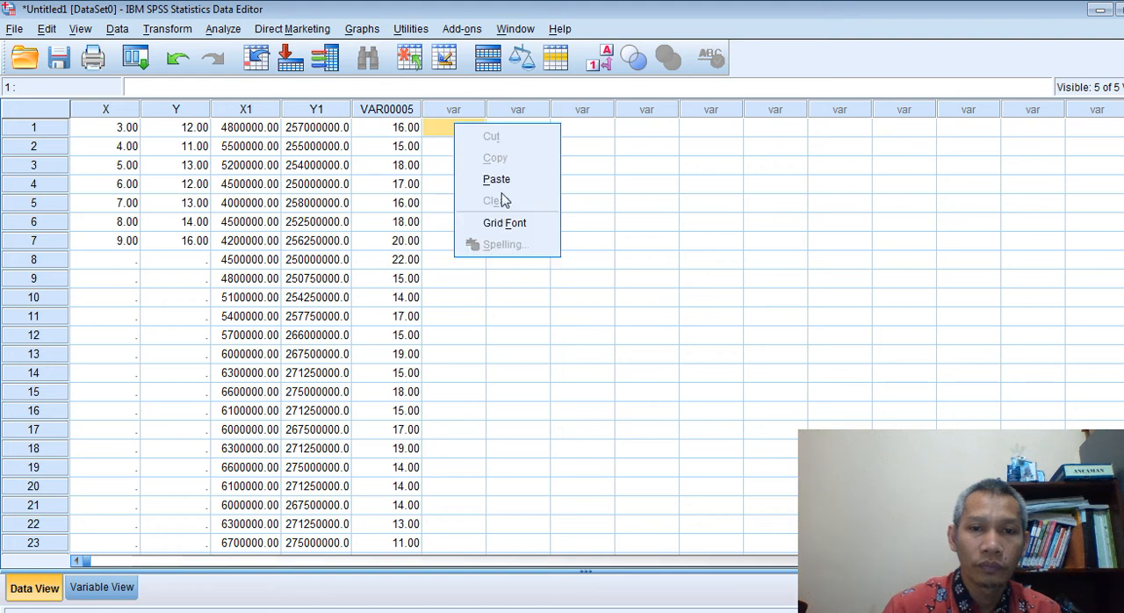
left_click(494, 176)
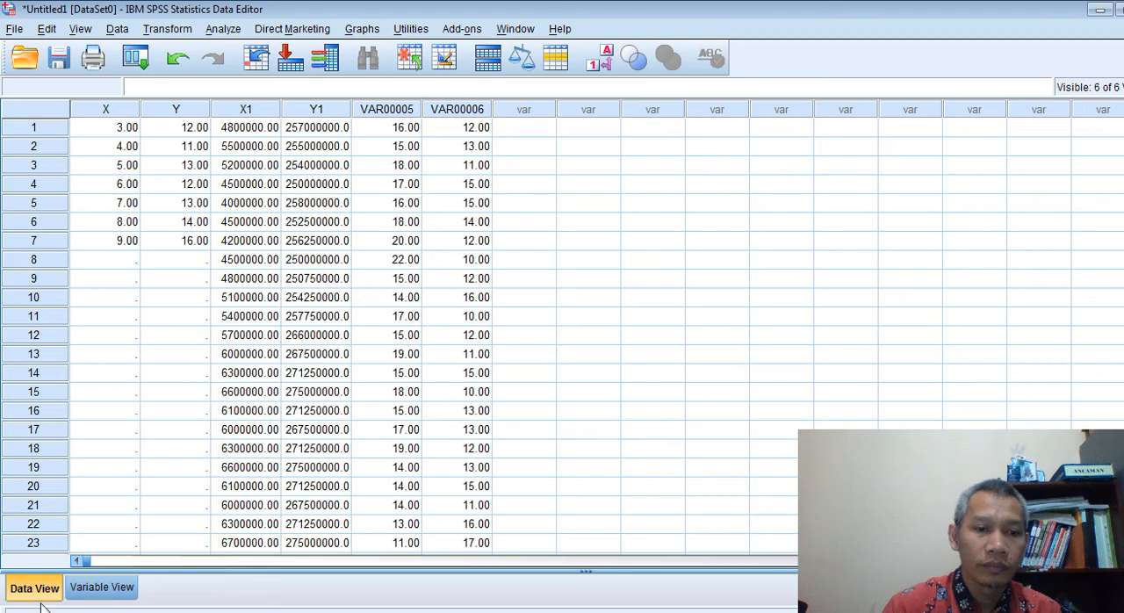
Rename the two newly pasted variables, VAR00005 and VAR00006, as X2 and Y2
left_click(101, 586)
left_click(105, 180)
type("X2")
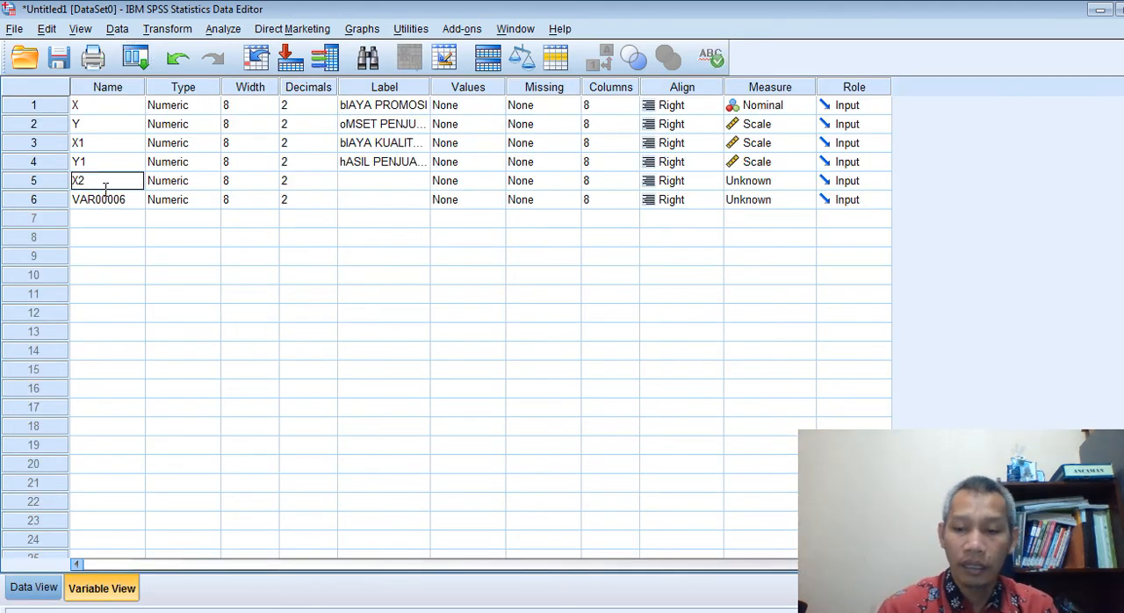
left_click(105, 198)
type("Y2")
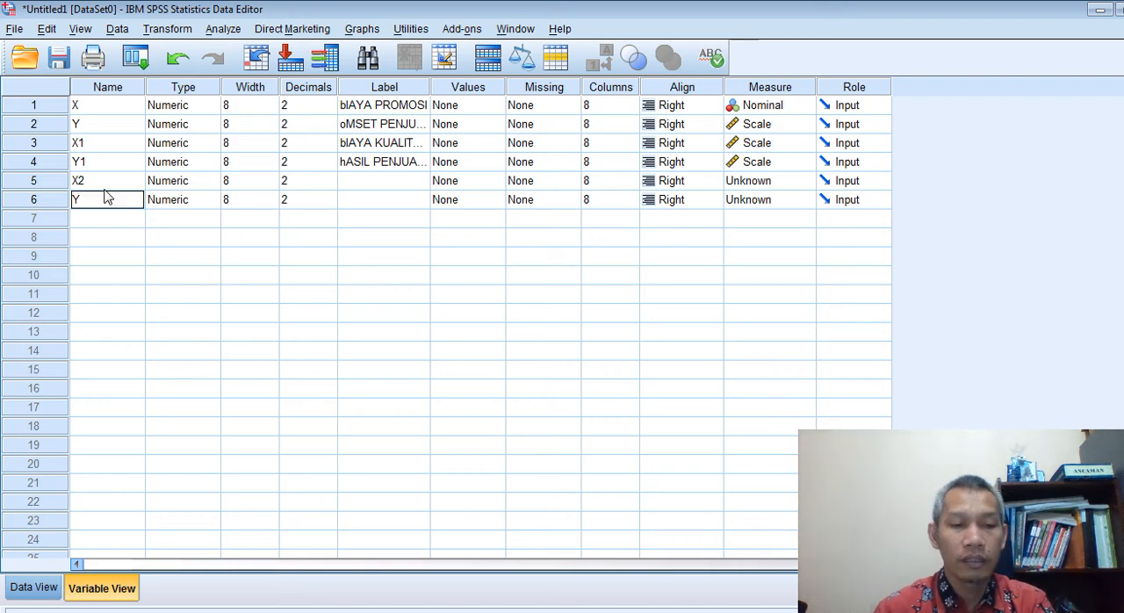
Label variable X2 as STRES and variable Y2 as KEPUASAN KERJA
left_click(389, 187)
type("STRES")
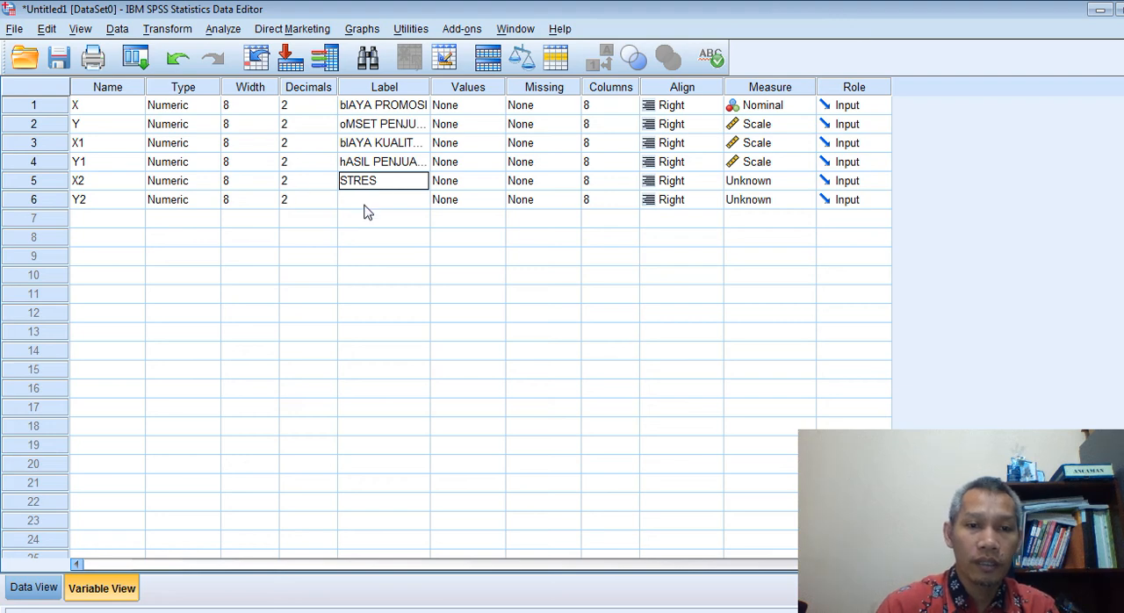
key("Return")
type("KEPUASA")
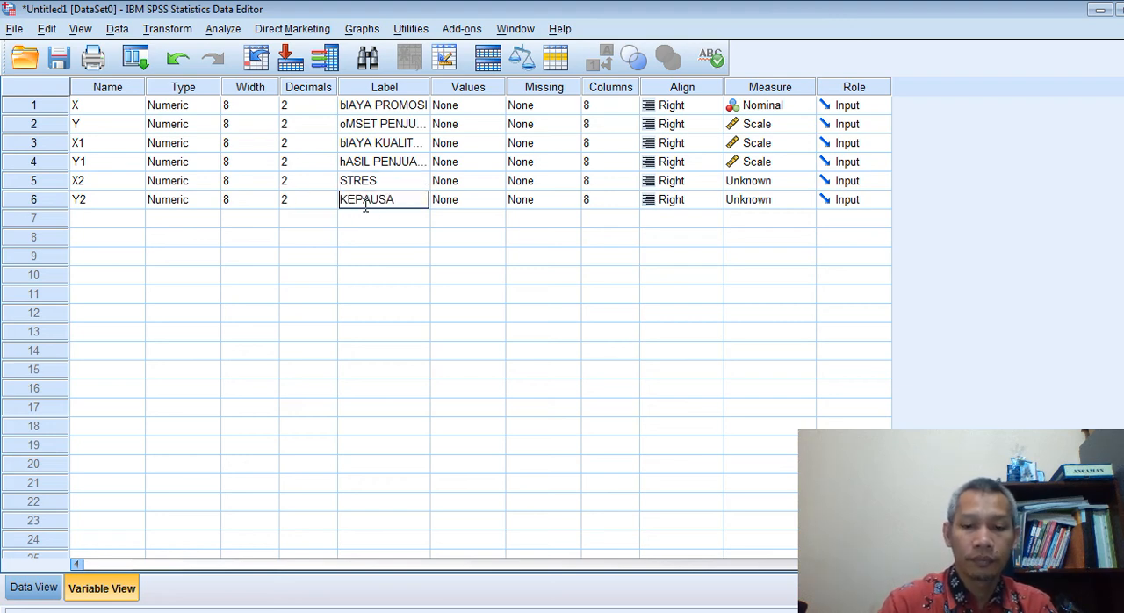
left_click(365, 201)
type("N KERJA")
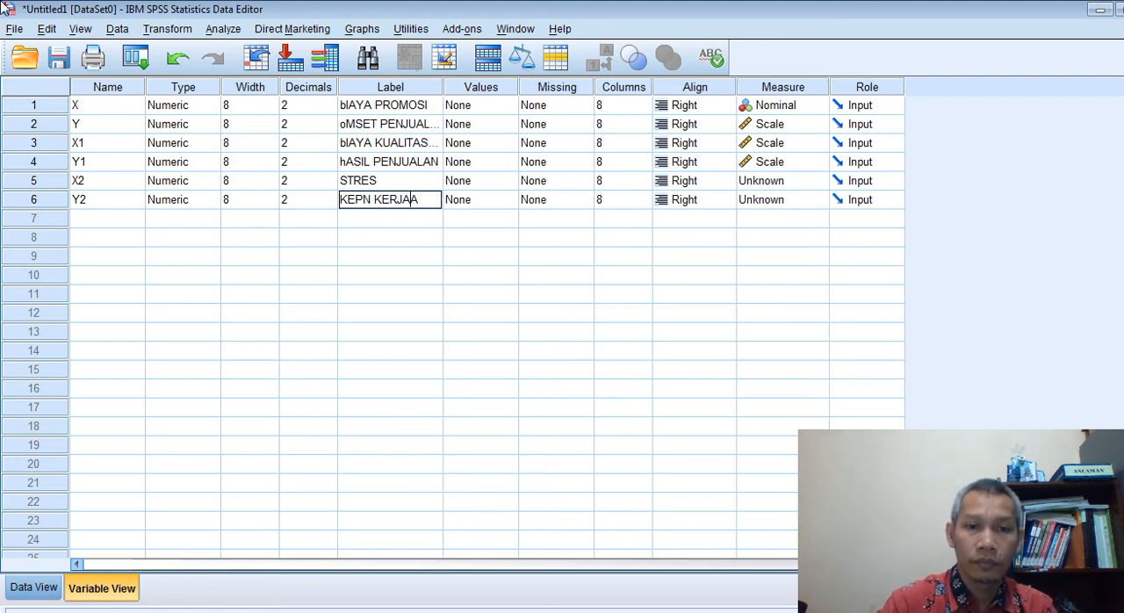
key("Left")
key("Left")
key("Left")
key("Left")
key("Left")
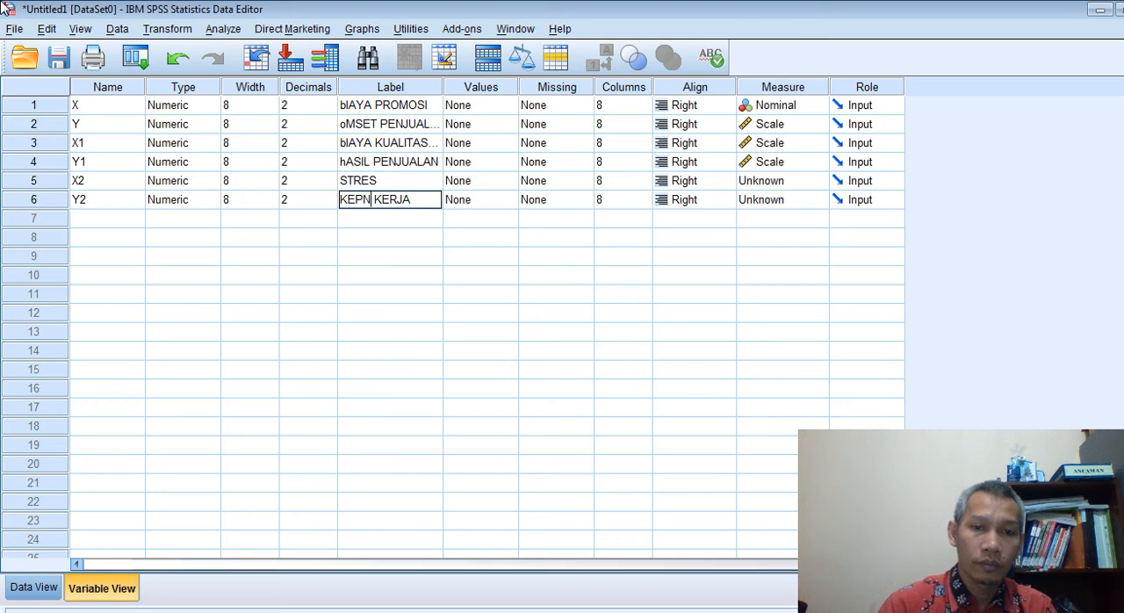
type("UASA")
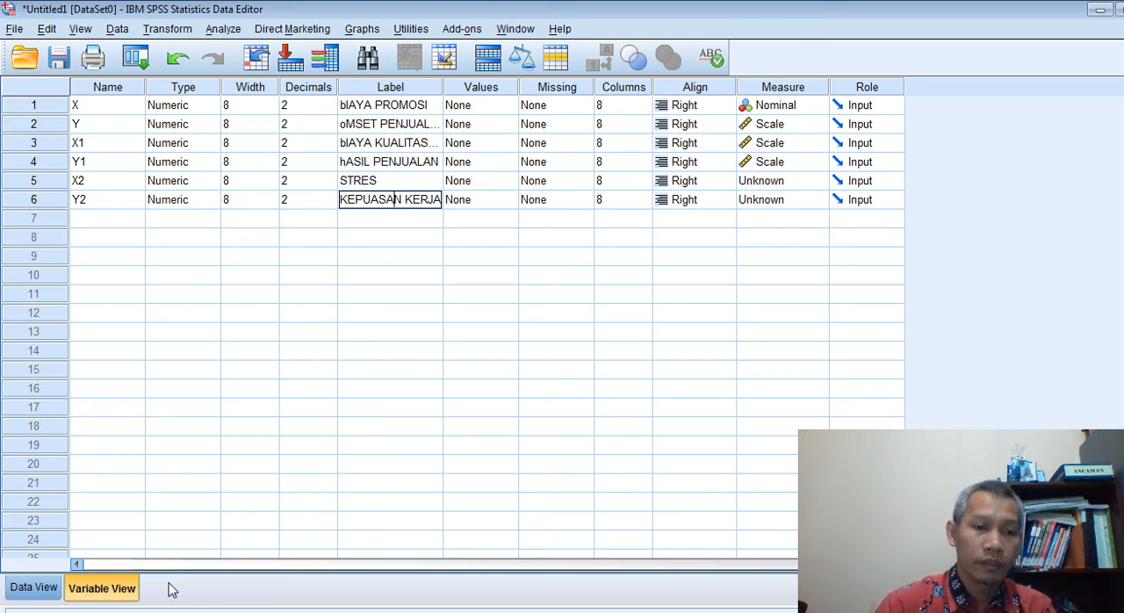
Start a linear regression from the data view and remove hASIL PENJUALAN as the dependent and bIAYA KUALITAS PRODUK as the independent variable
left_click(25, 586)
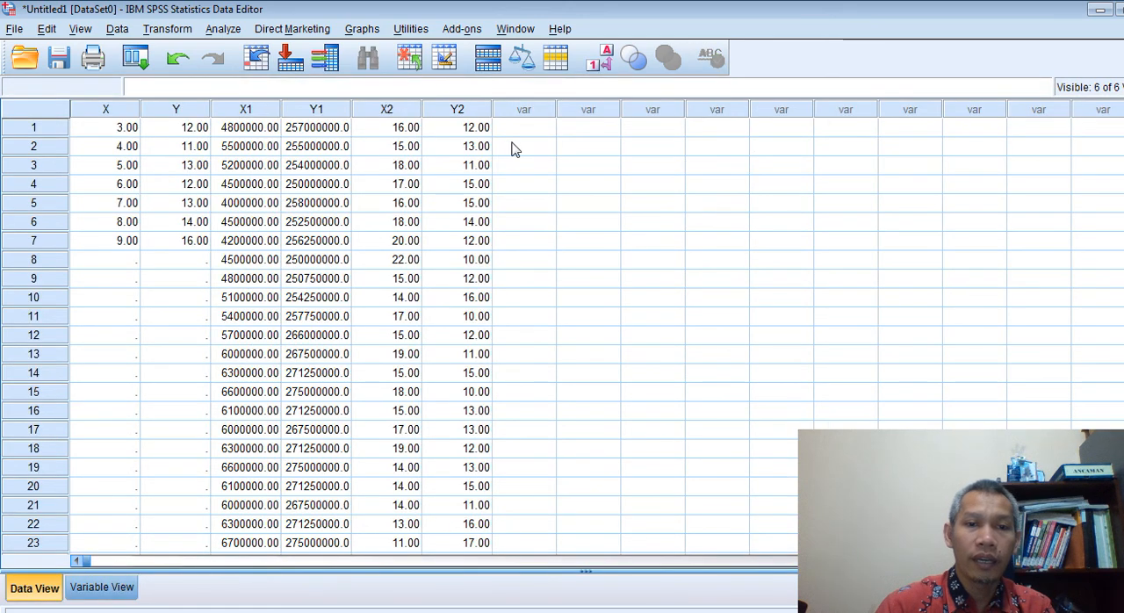
left_click(224, 29)
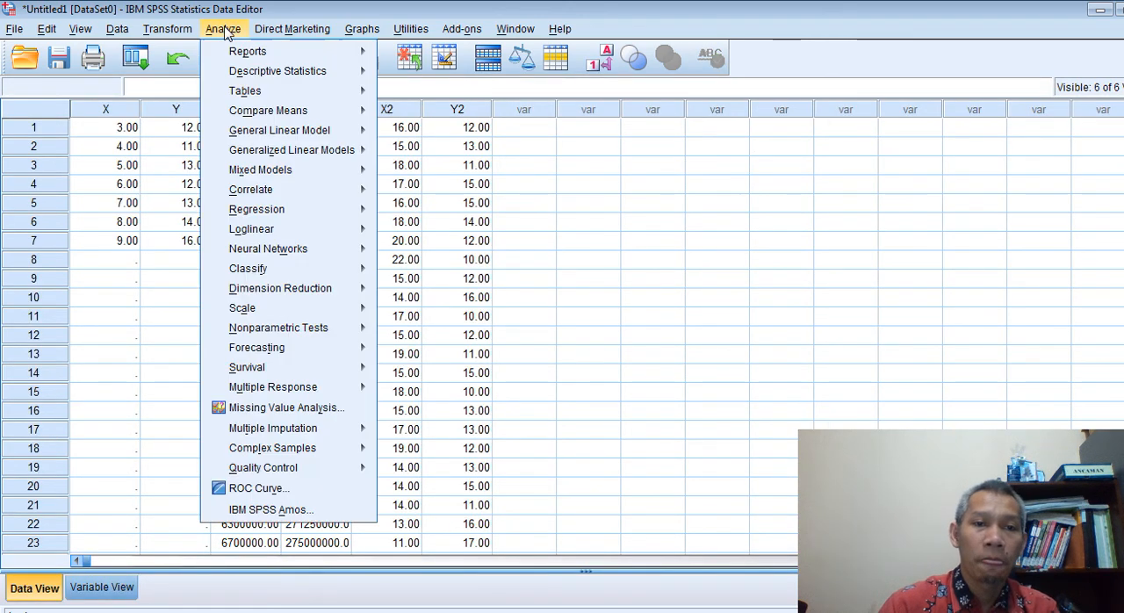
mouse_move(297, 214)
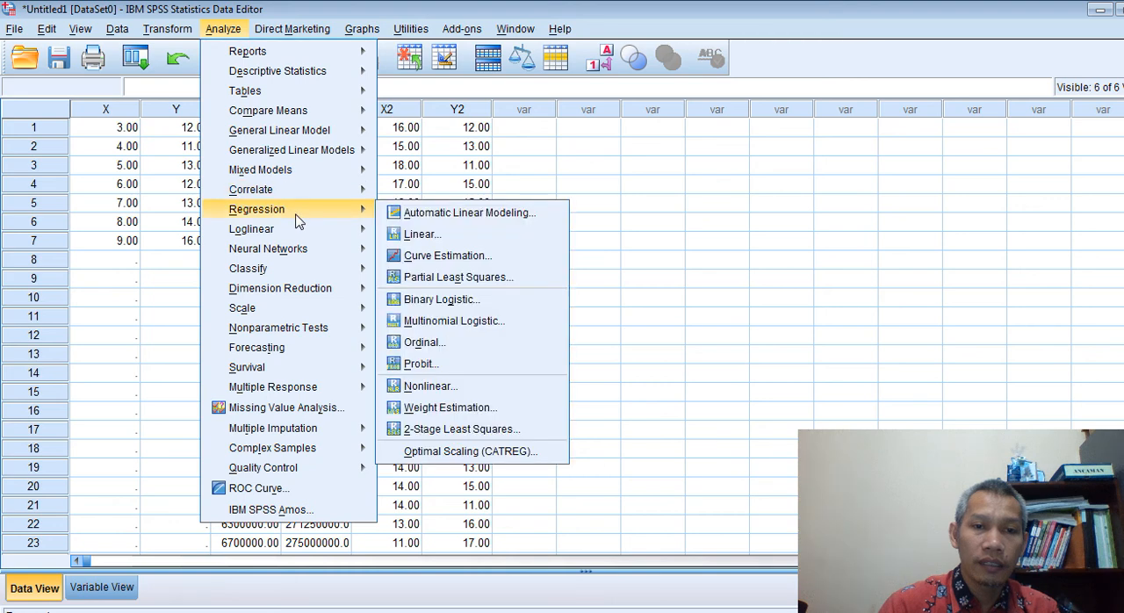
left_click(422, 233)
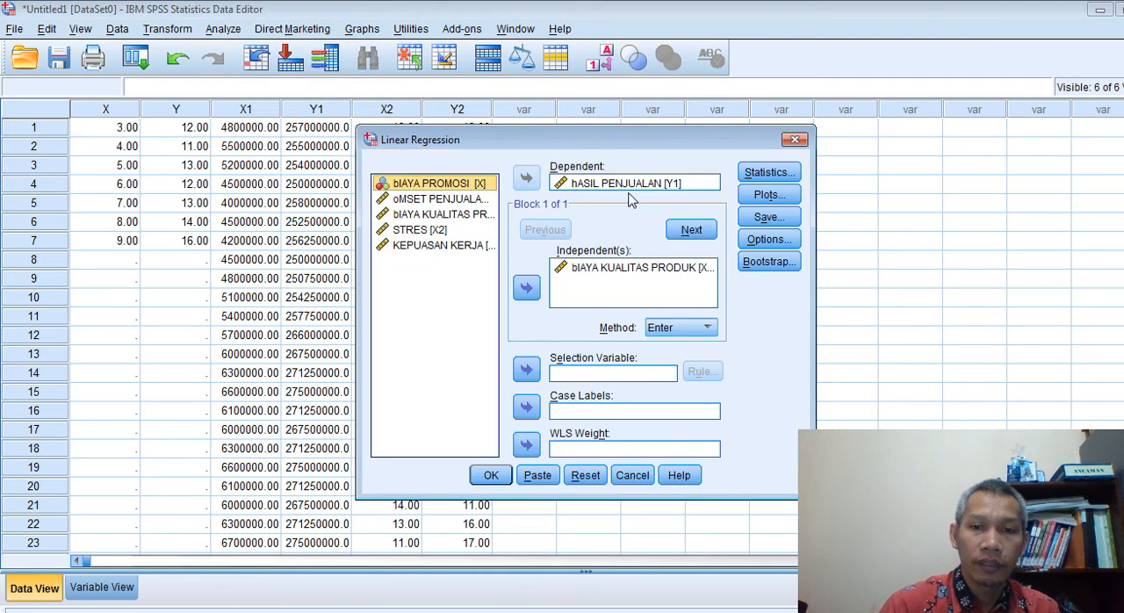
left_click(593, 184)
left_click(526, 179)
left_click(575, 268)
left_click(528, 288)
Run the linear regression with KEPUASAN KERJA as the dependent and STRES as the independent variable, using the Enter method
left_click(456, 261)
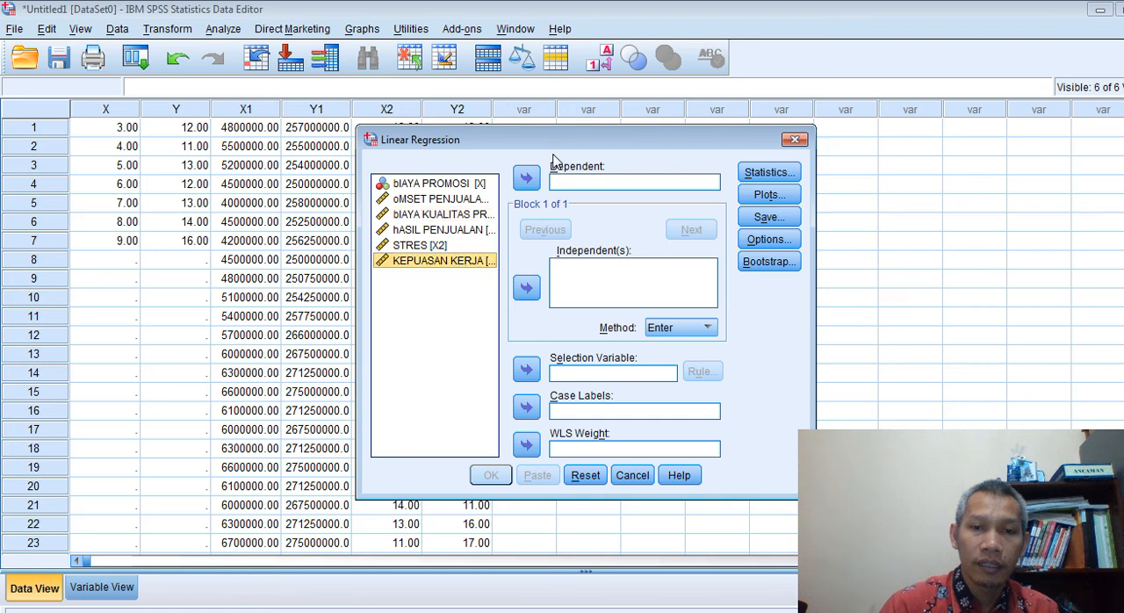
left_click(531, 179)
left_click(443, 245)
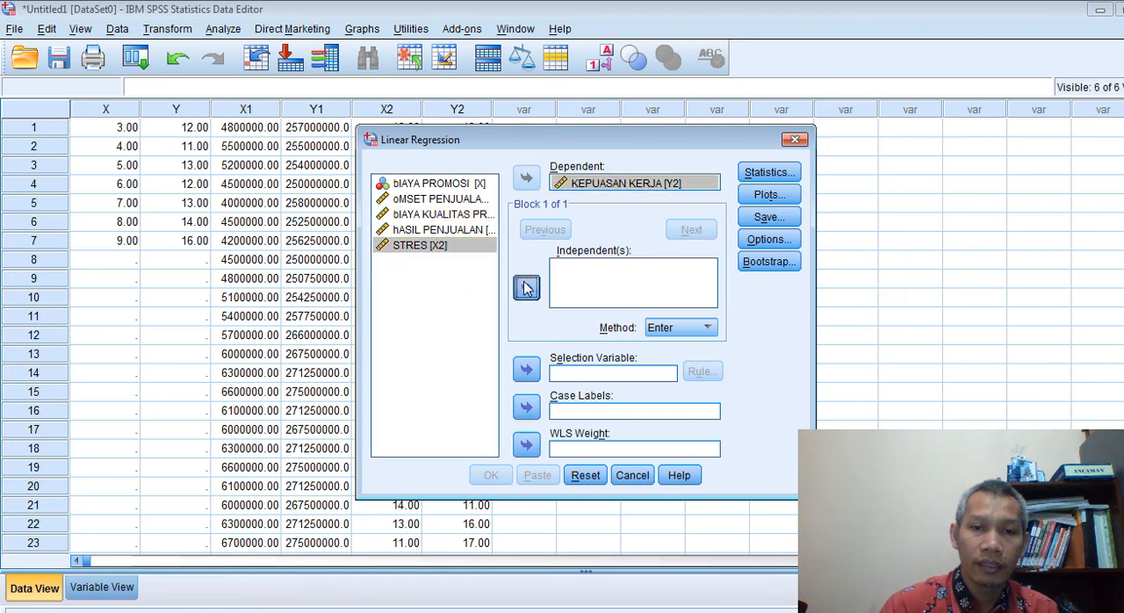
left_click(527, 287)
left_click(491, 474)
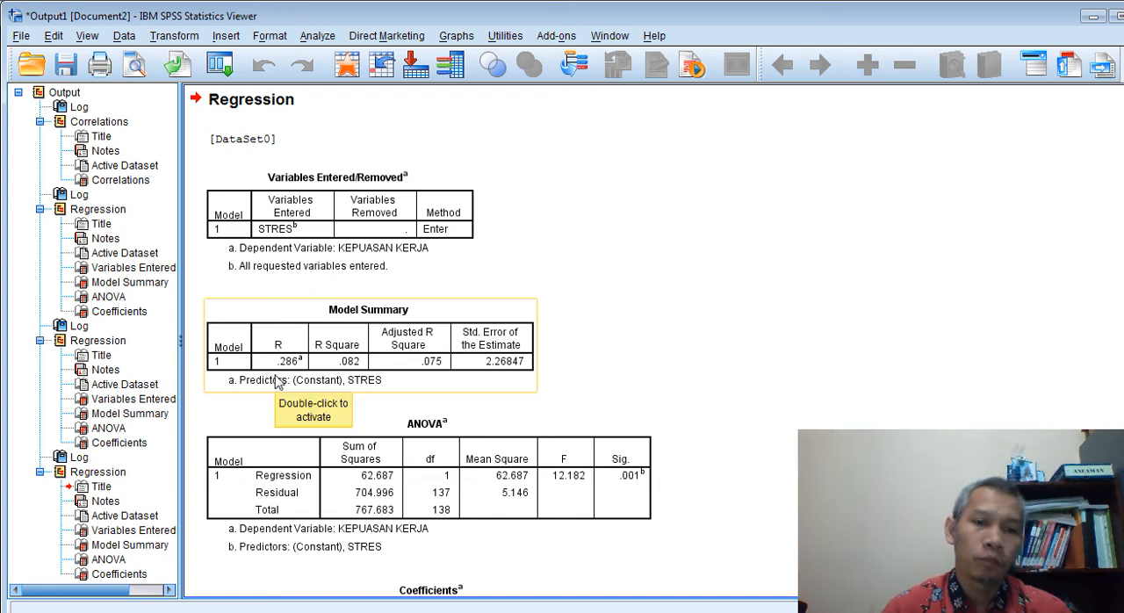
Examine the Model Summary, ANOVA and Coefficients tables for STRES on KEPUASAN KERJA, comparing them with the preceding bIAYA KUALITAS PRODUK regression's coefficients
scroll(597, 414, "down", 3)
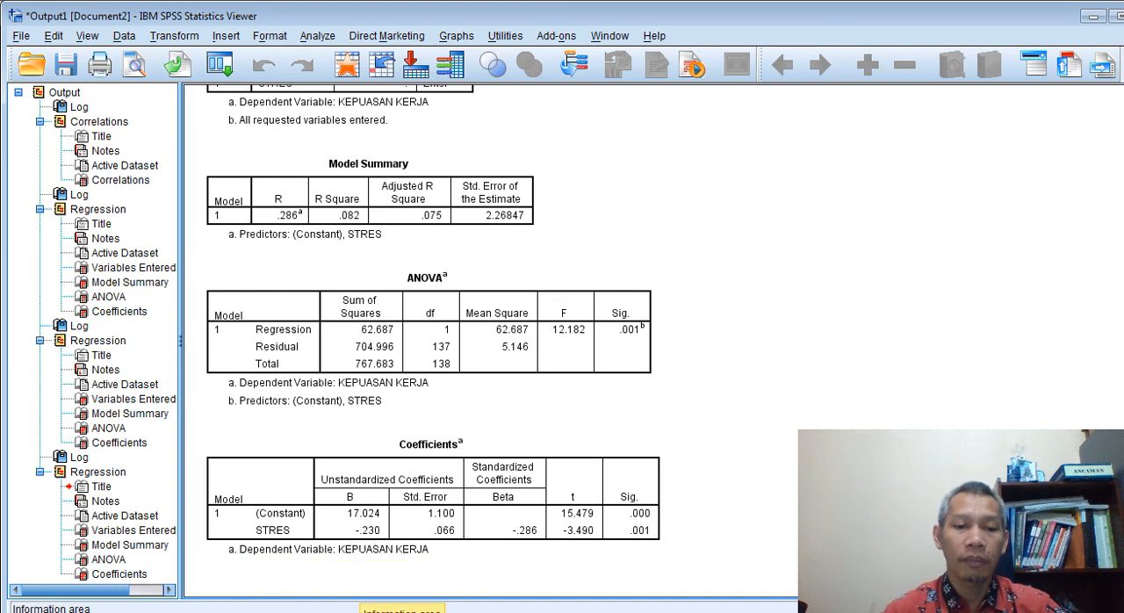
scroll(373, 355, "up", 8)
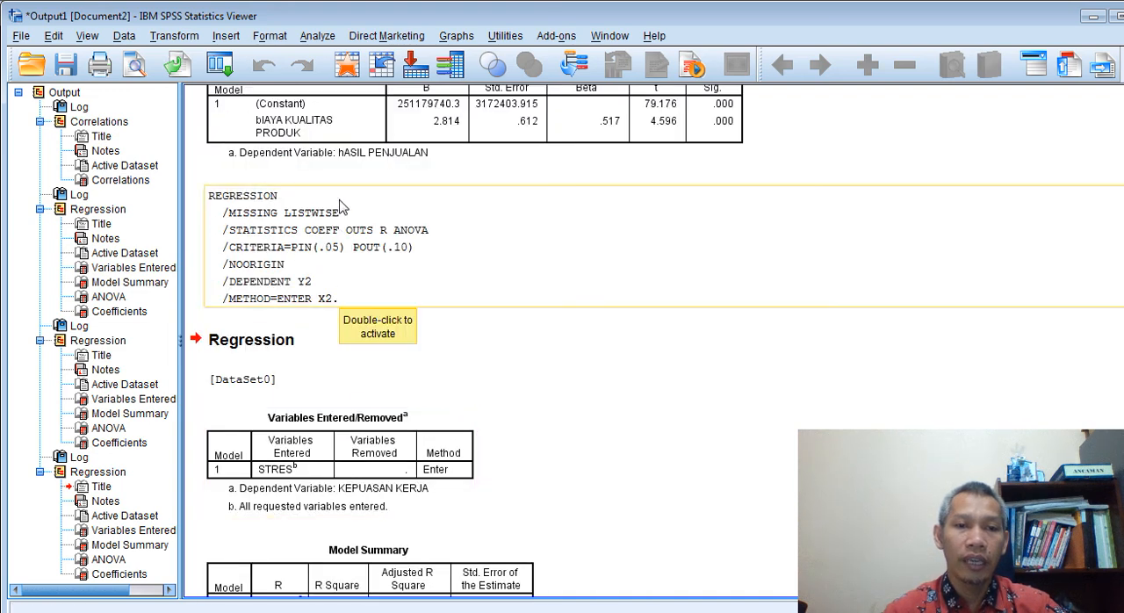
scroll(413, 211, "up", 2)
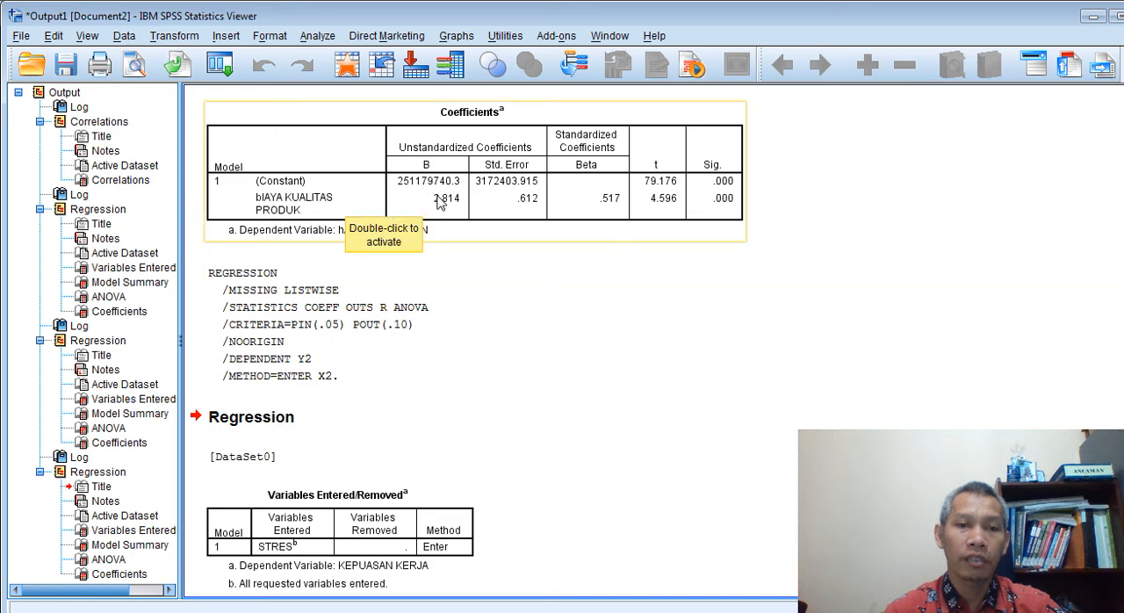
scroll(571, 295, "down", 10)
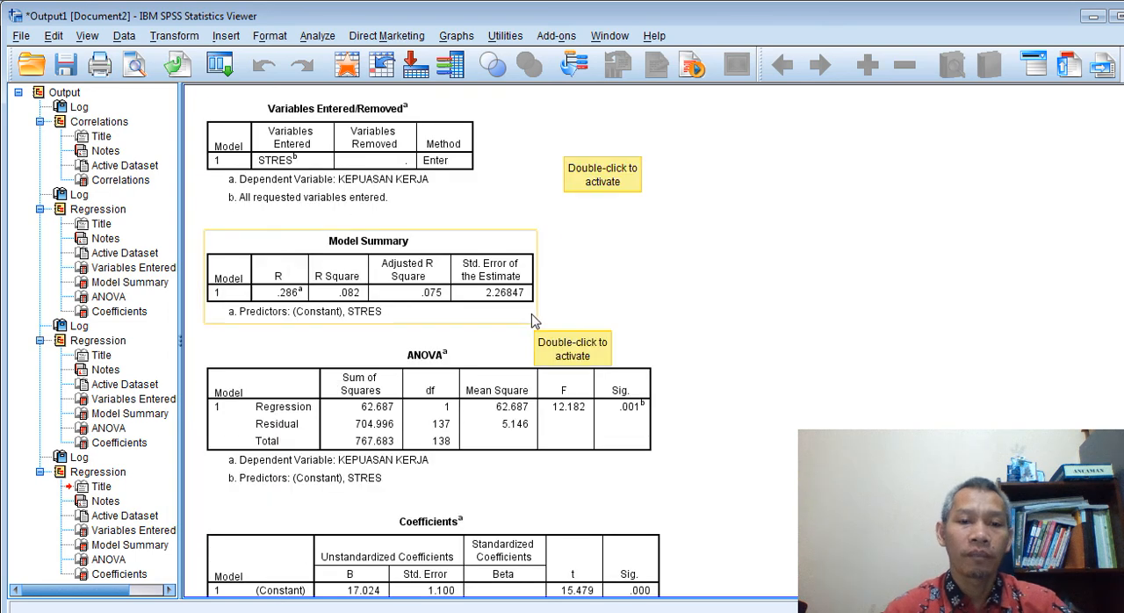
scroll(491, 325, "up", 6)
scroll(496, 338, "down", 8)
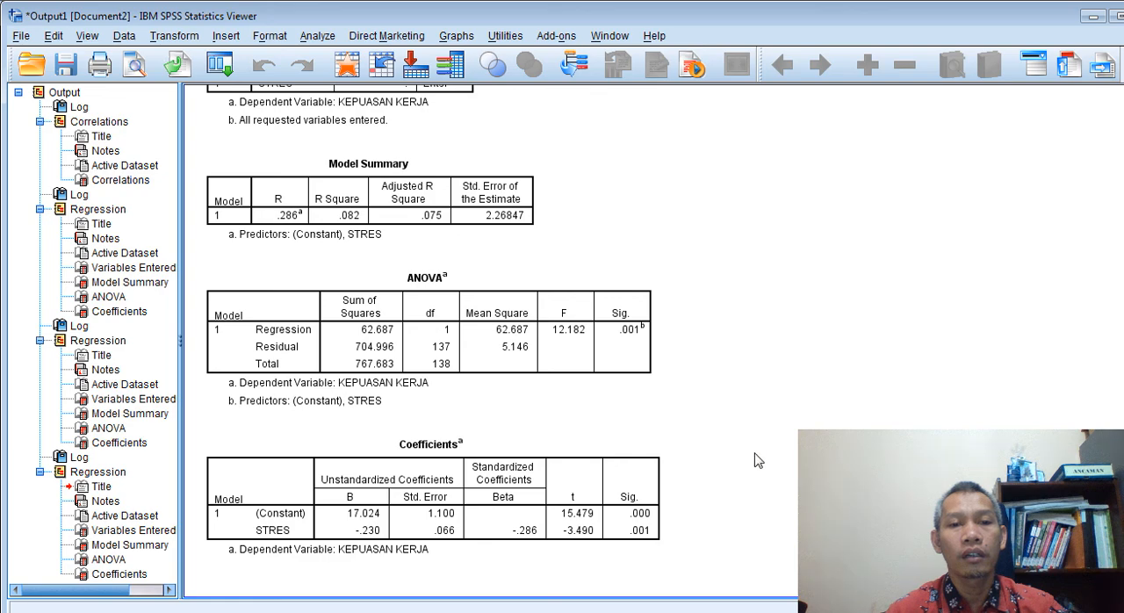
Review the output from the bIAYA PROMOSI and oMSET PENJUALAN correlation through the successive regressions to the STRES regression's ANOVA and Coefficients tables
scroll(760, 461, "up", 9)
scroll(760, 491, "up", 20)
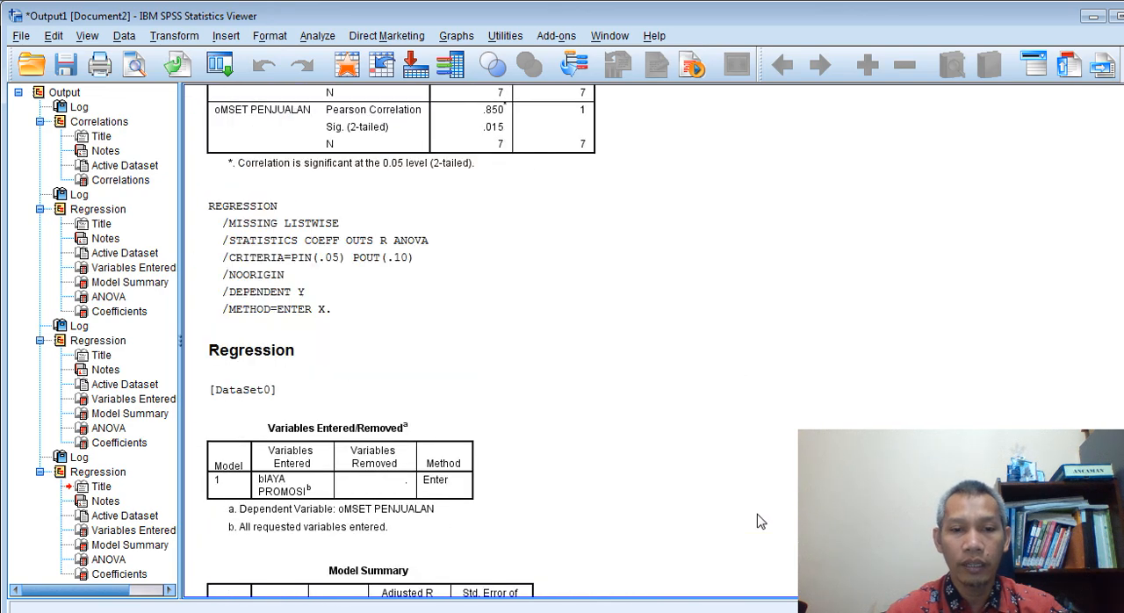
scroll(760, 521, "up", 6)
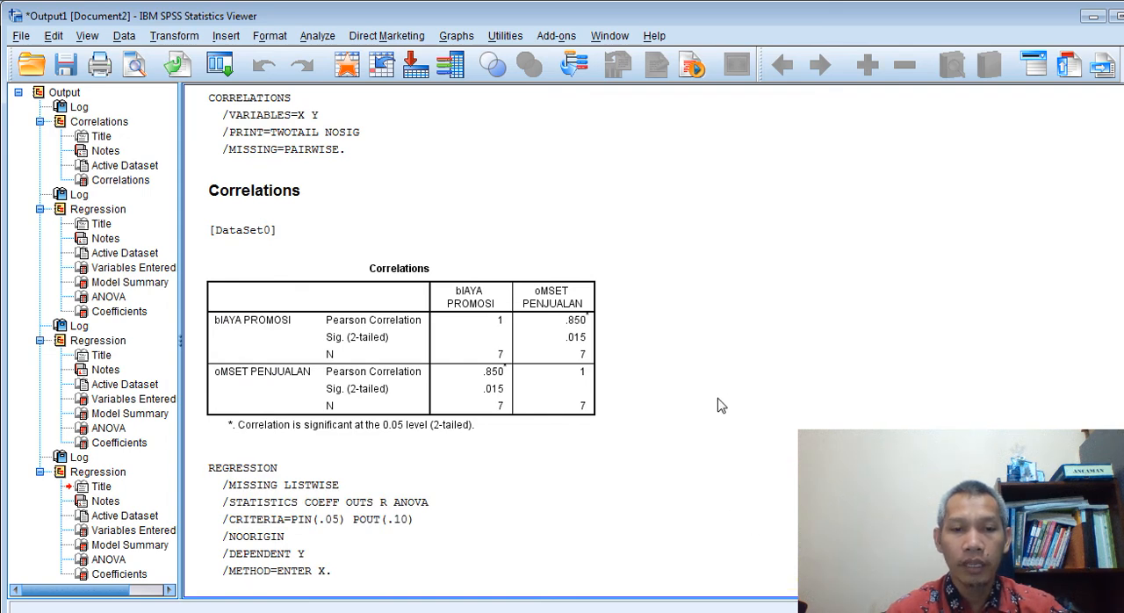
scroll(738, 452, "down", 15)
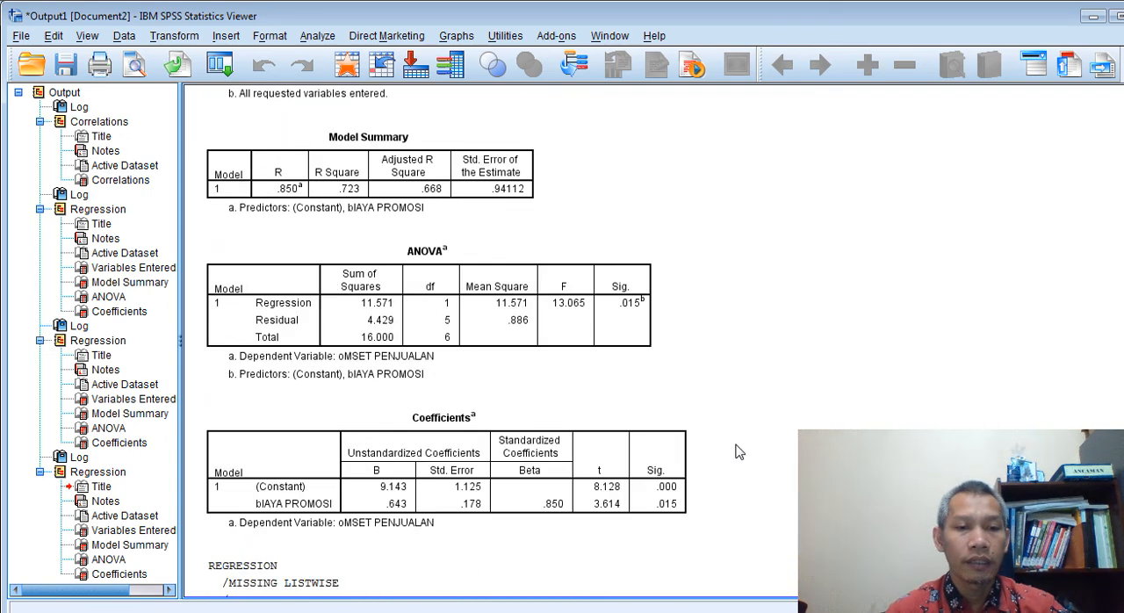
scroll(730, 452, "down", 20)
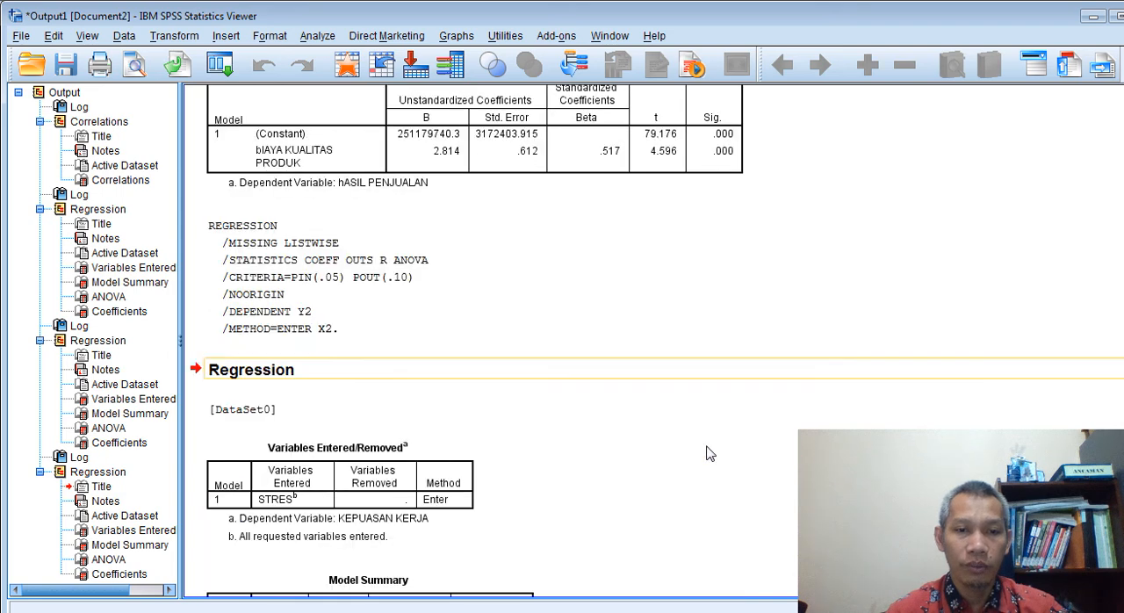
scroll(709, 453, "down", 10)
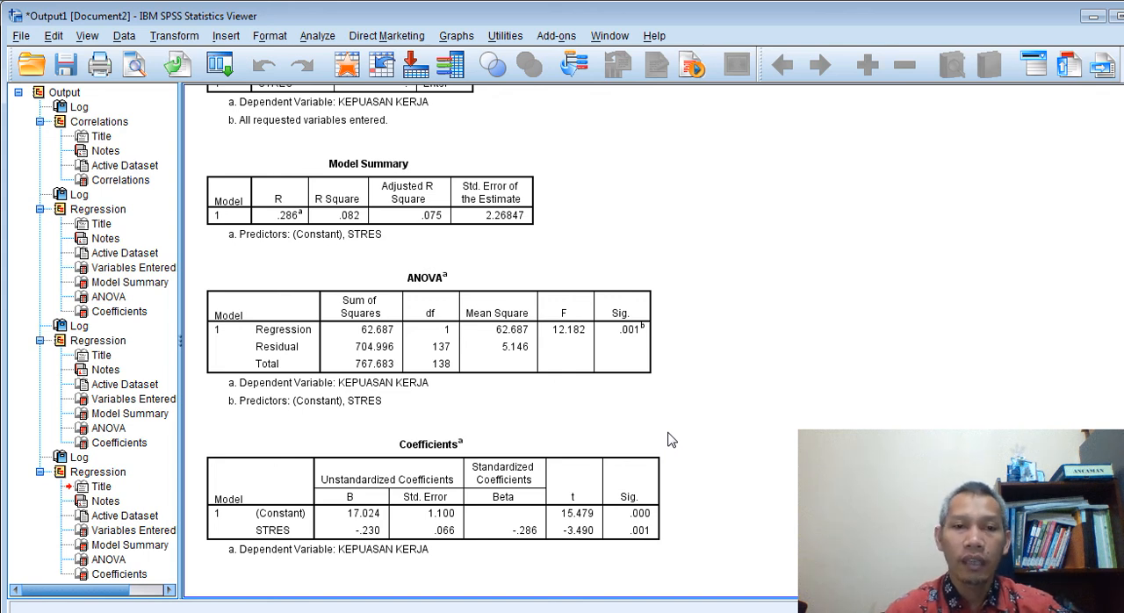
left_click(587, 379)
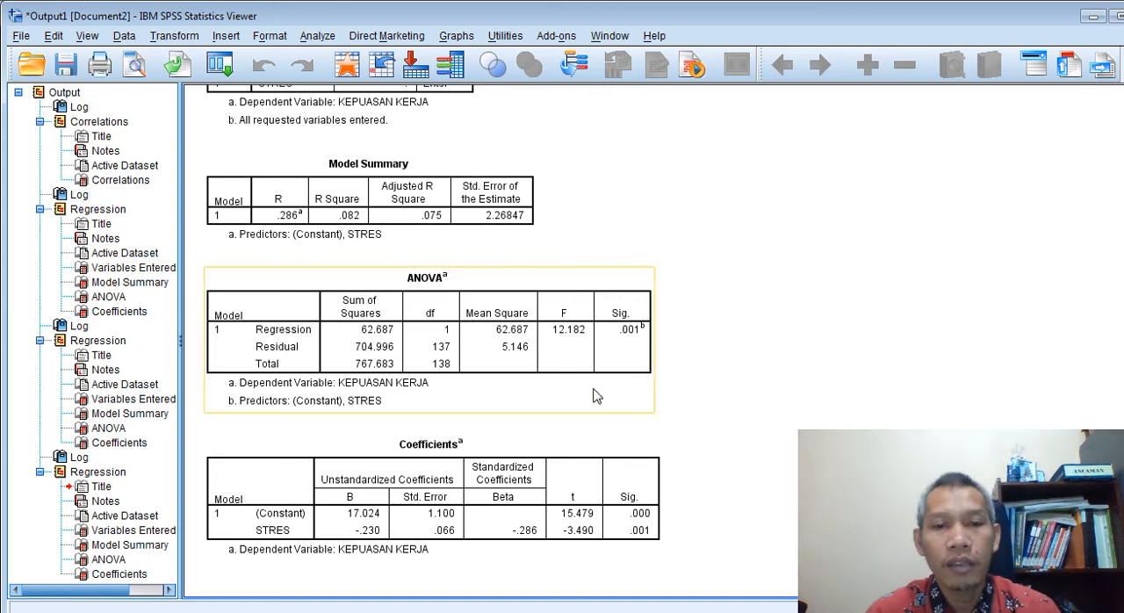